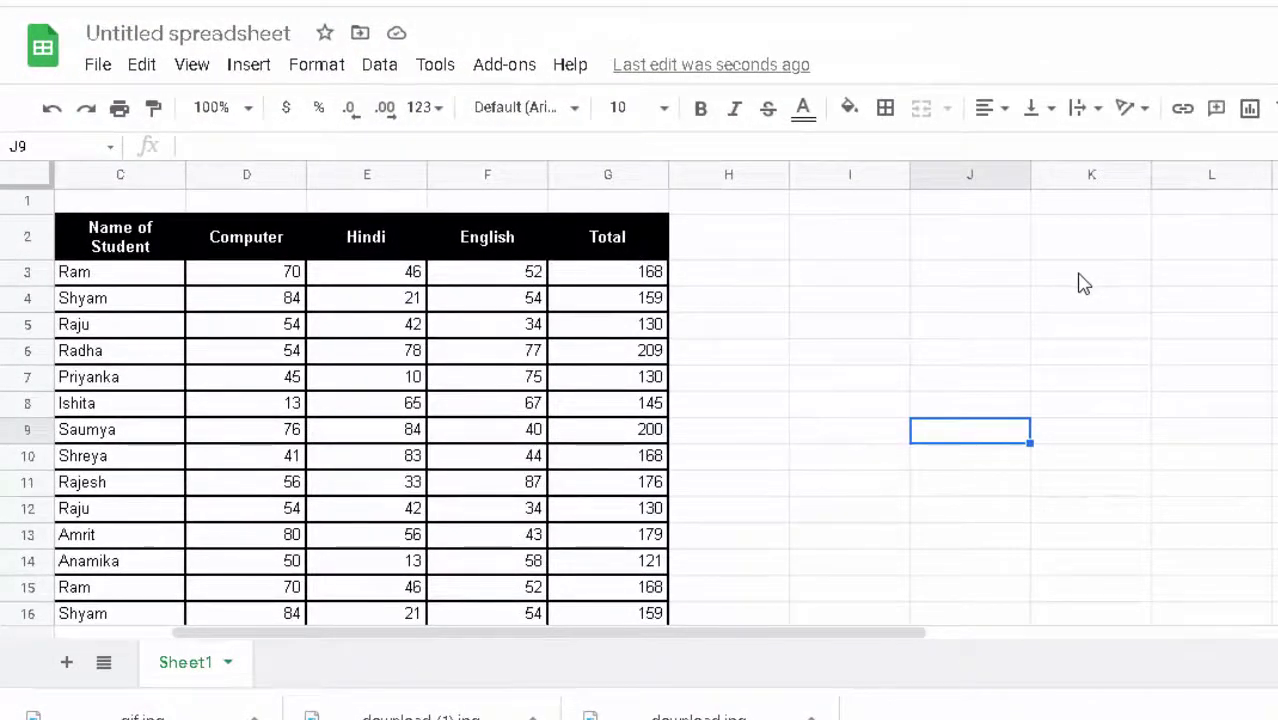
Select the student names in cells C3 through C21, starting at Ram
click(1083, 283)
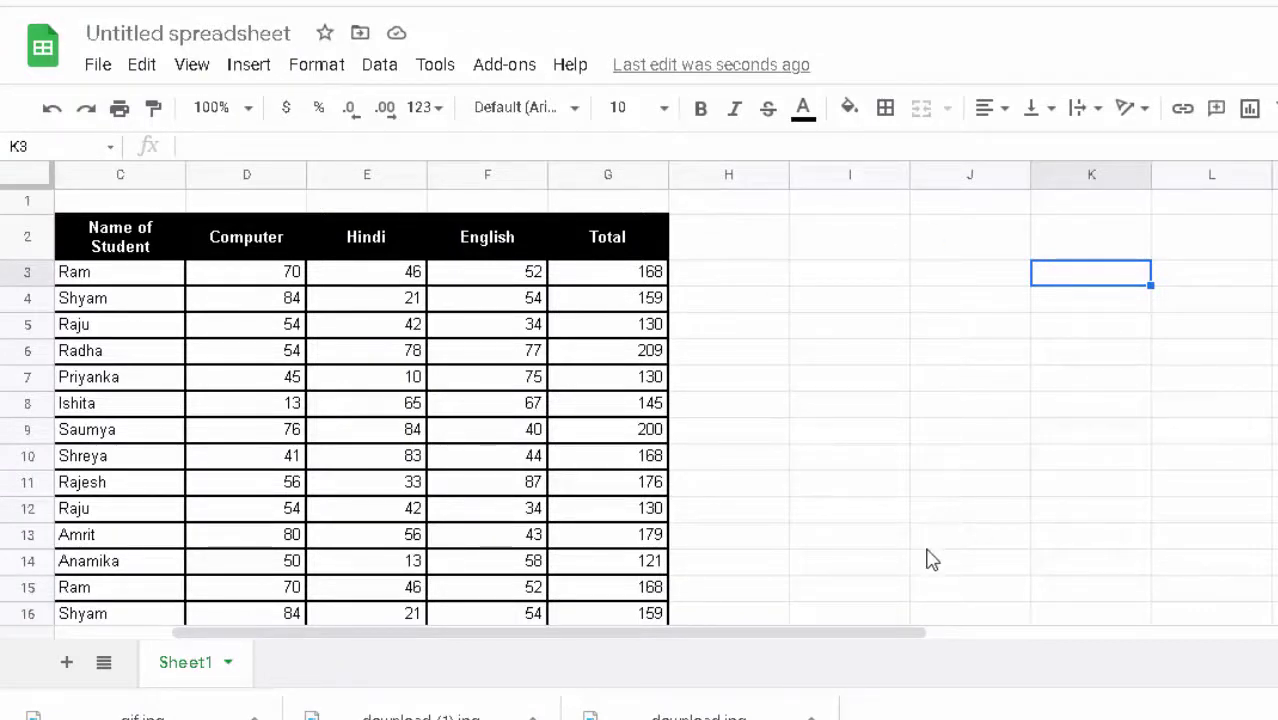
click(953, 327)
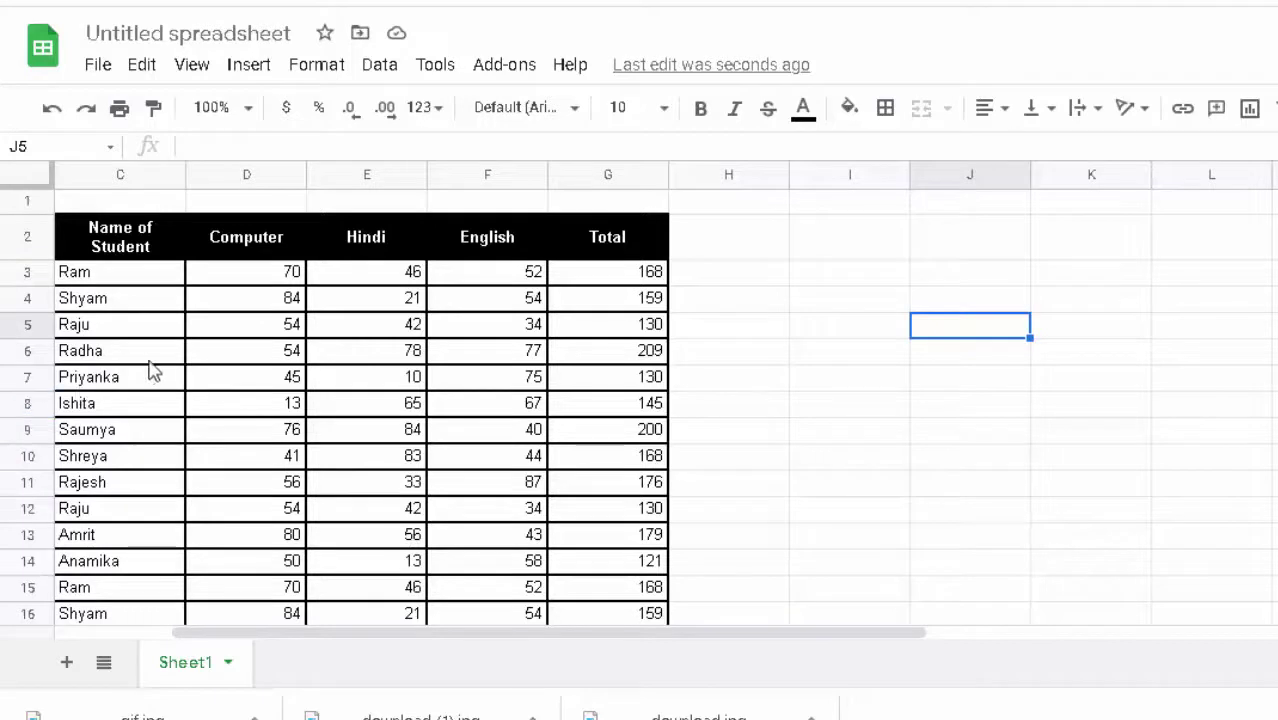
click(93, 277)
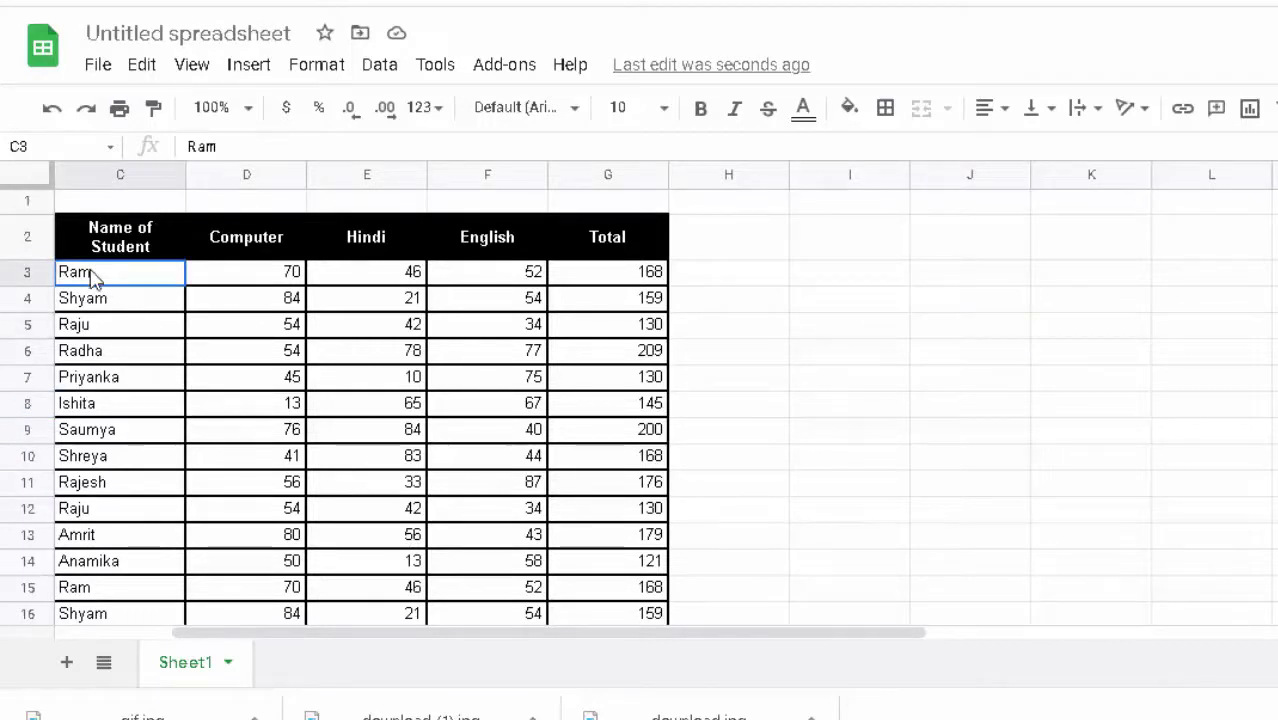
mouse_move(95, 281)
mouse_down()
mouse_move(108, 506)
mouse_move(175, 527)
mouse_move(177, 386)
mouse_up()
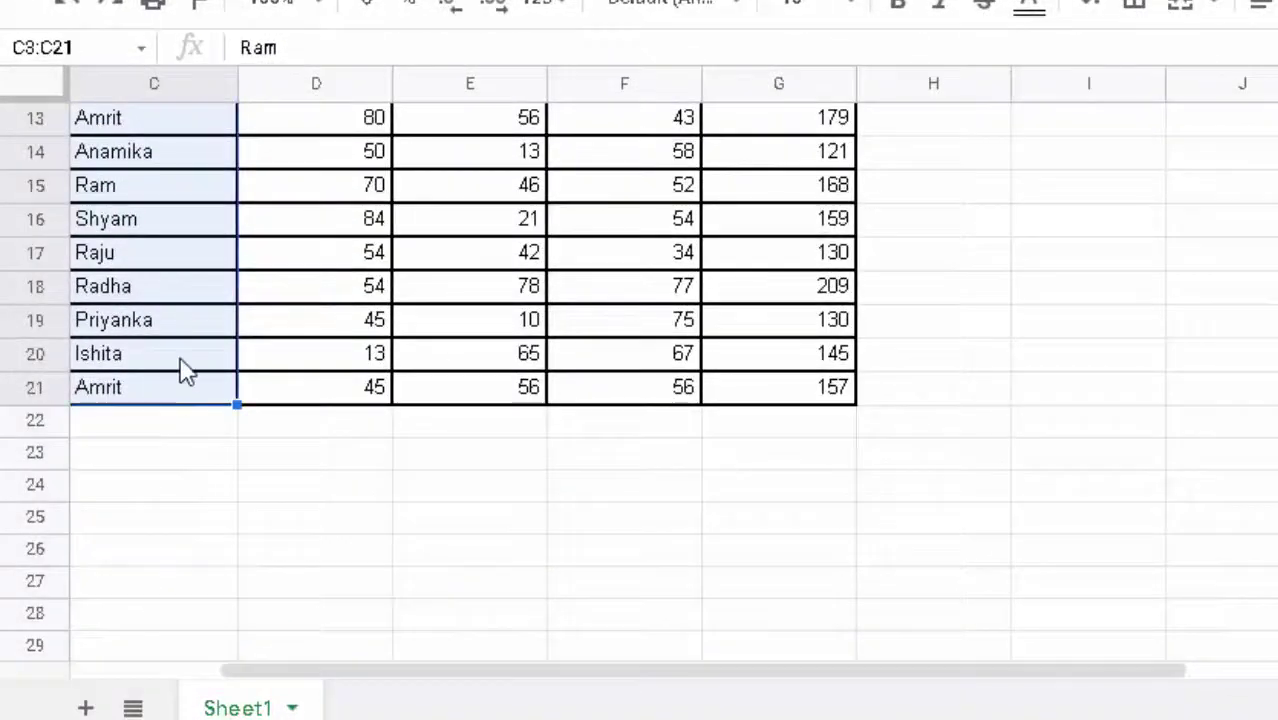
scroll(180, 366, up, 5)
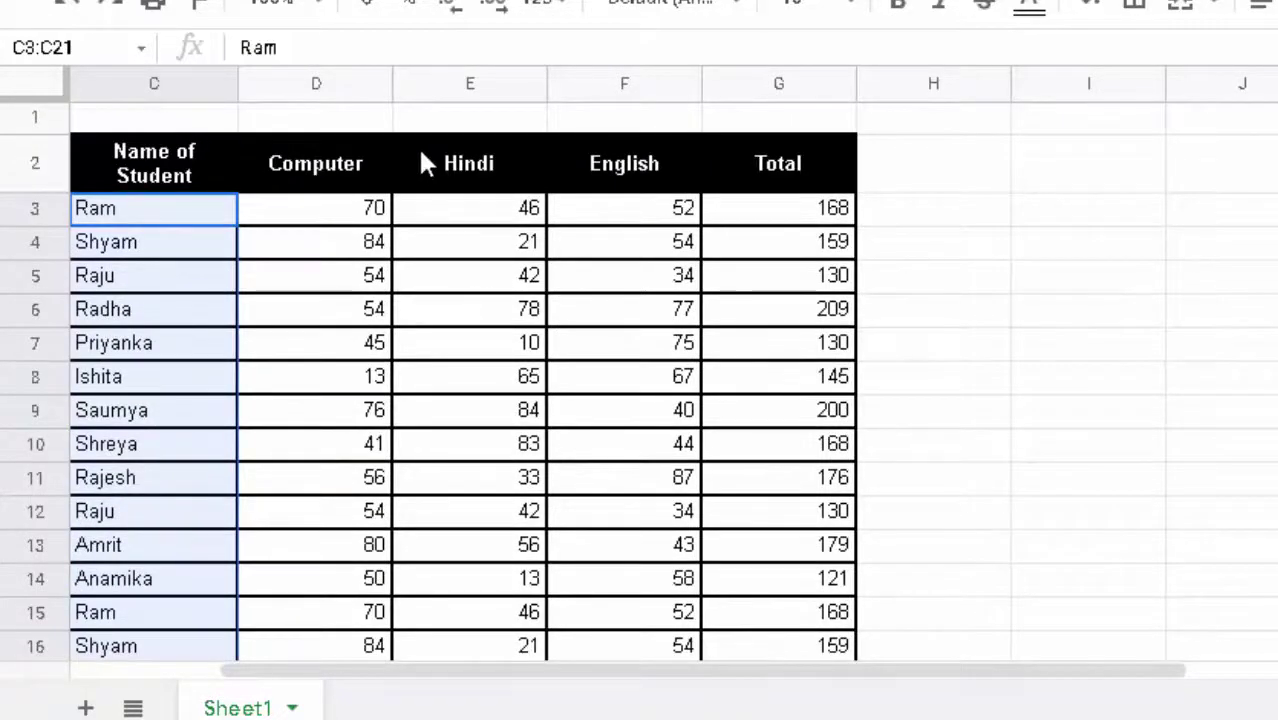
Add a new conditional formatting rule for C3:C21 and browse its condition list
click(343, 61)
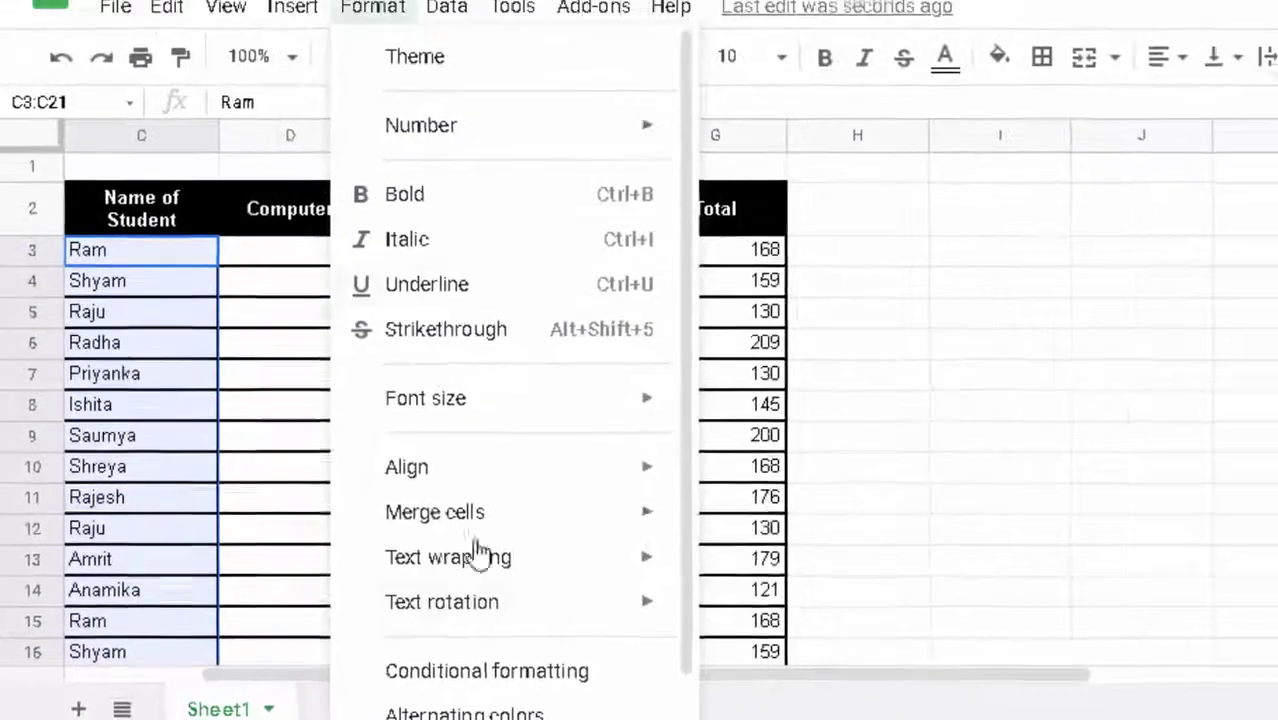
key(Escape)
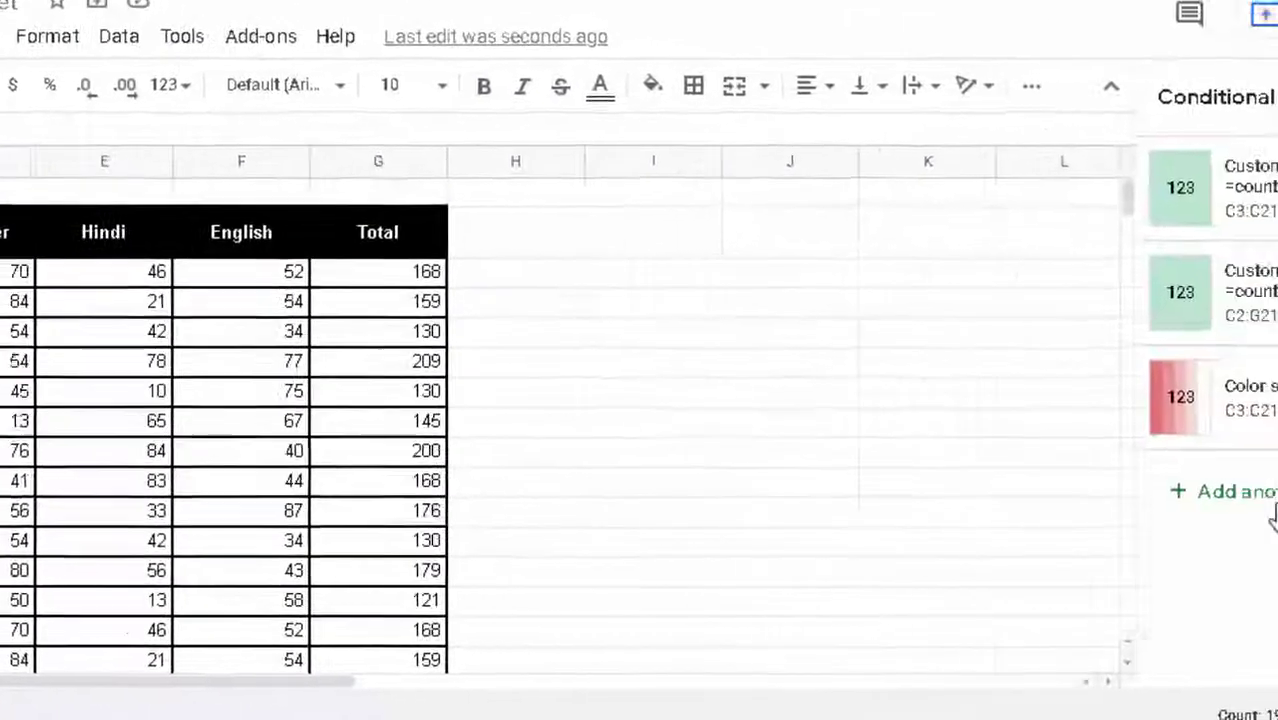
click(1200, 491)
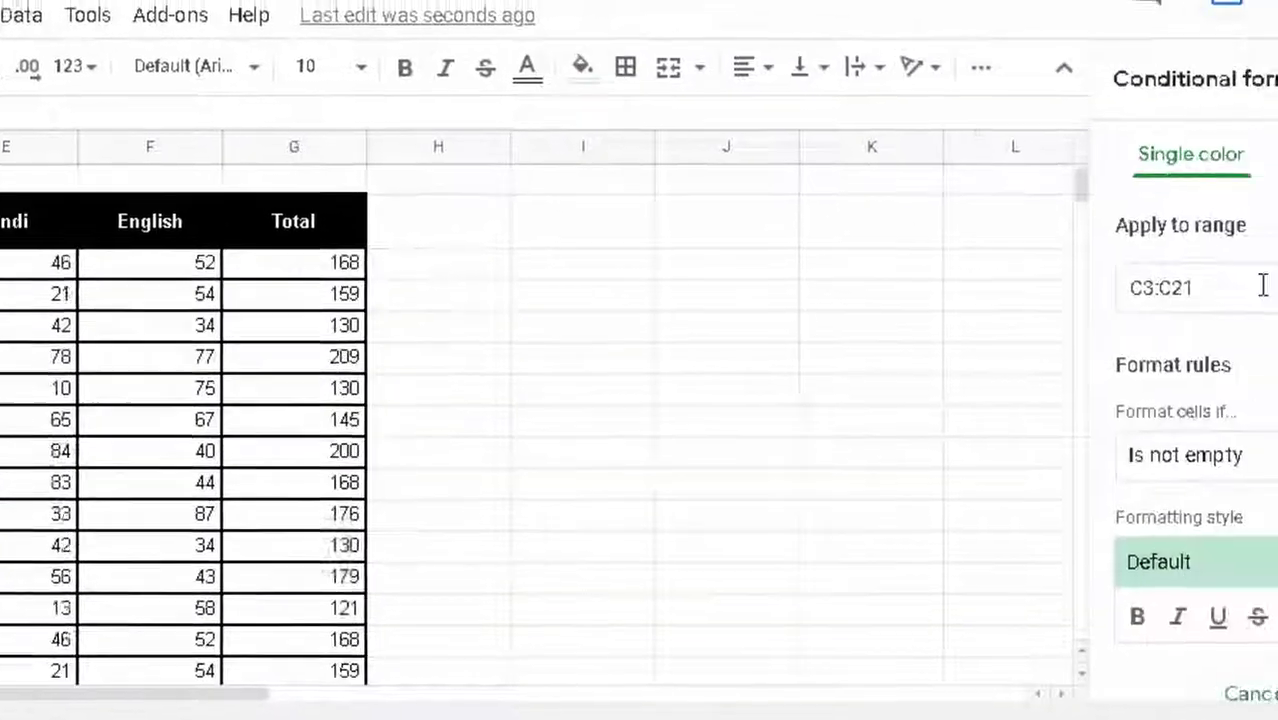
click(1049, 303)
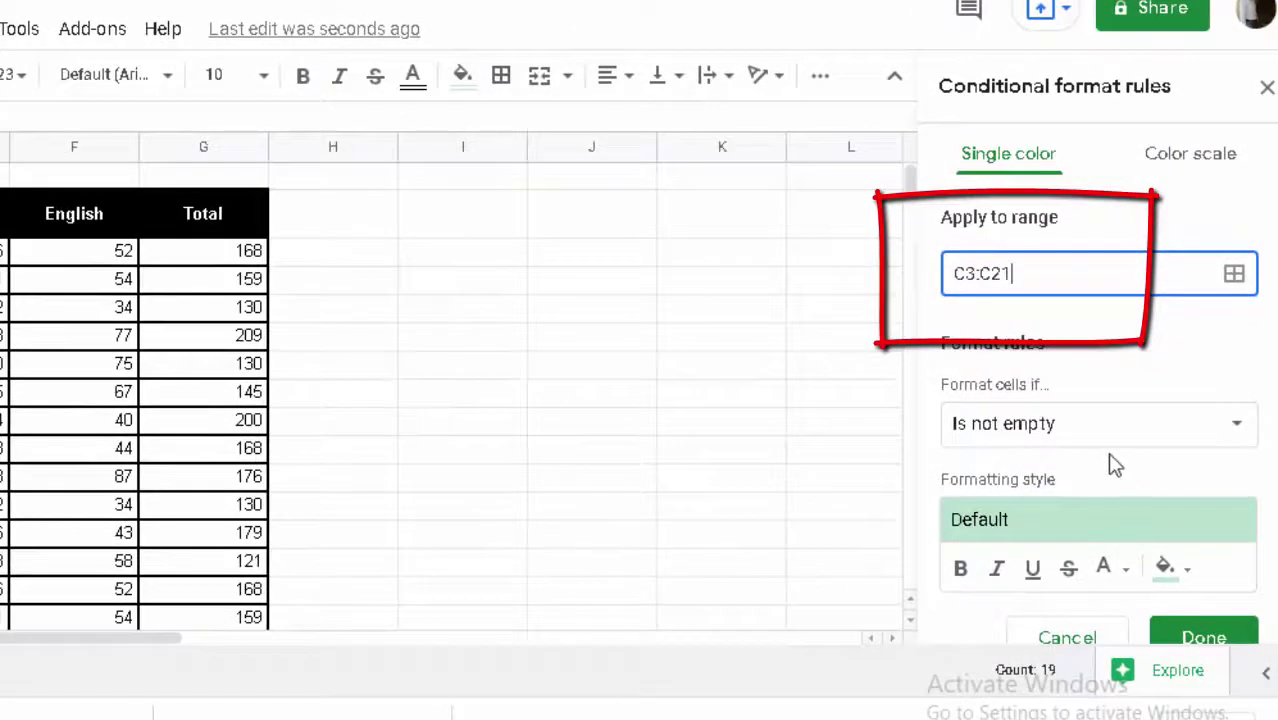
click(1098, 428)
scroll(1080, 495, down, 3)
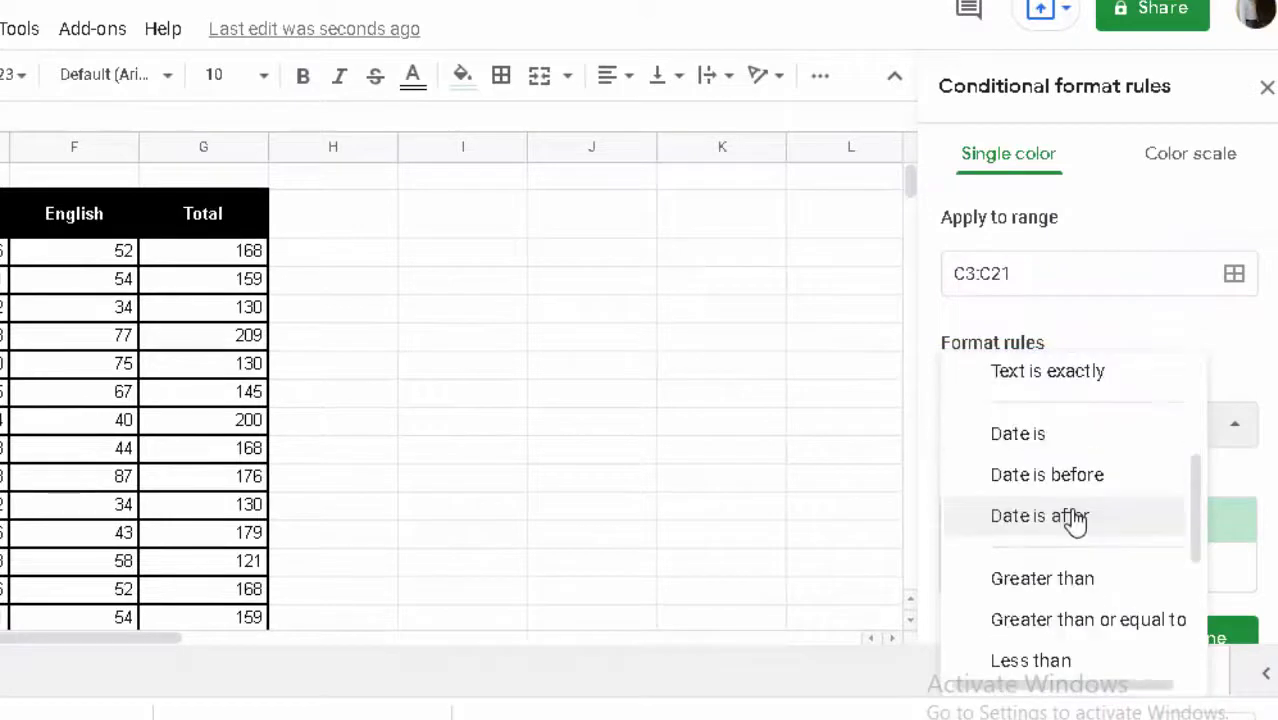
scroll(1072, 530, down, 3)
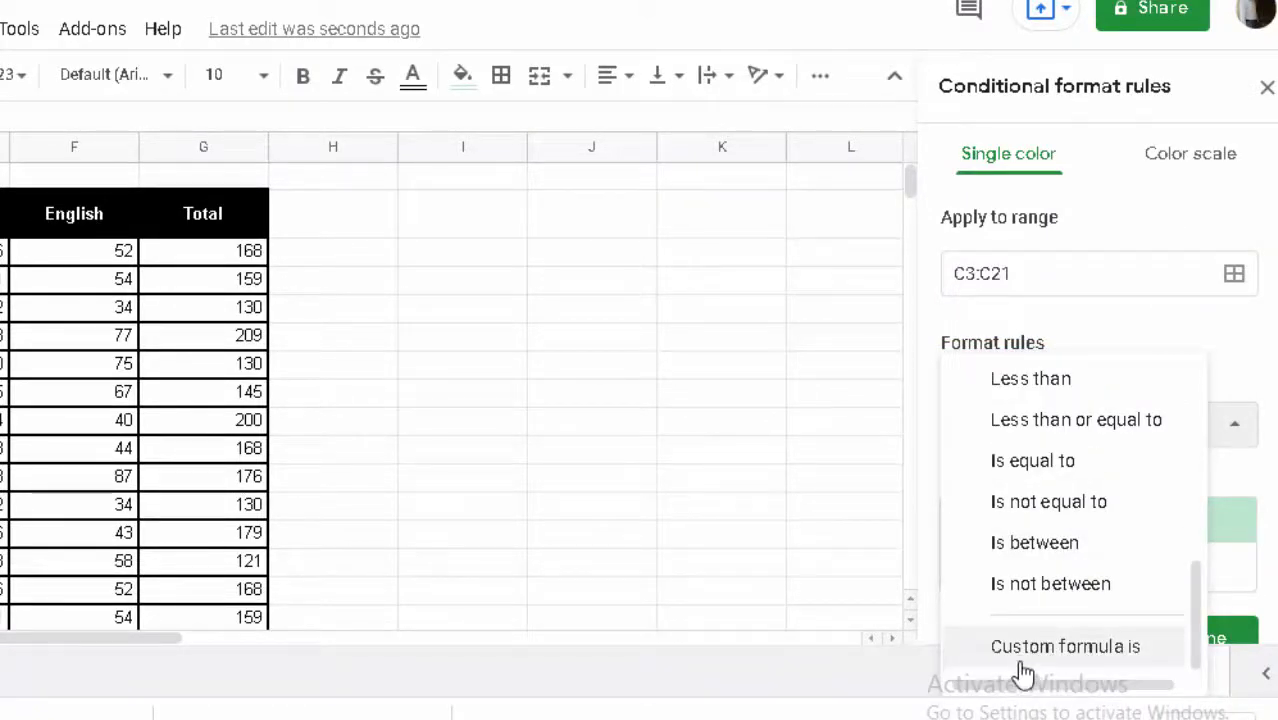
Set the rule's condition to the custom formula =countif(c:c,c3)>1
click(1022, 664)
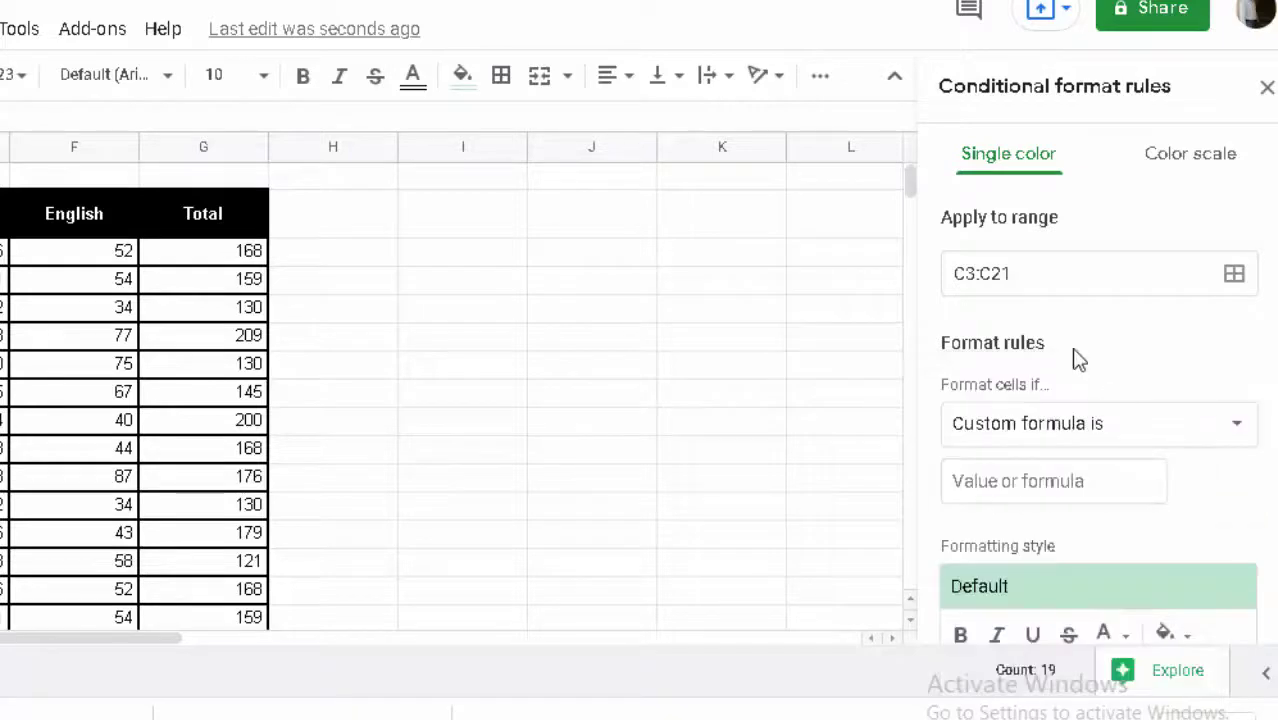
click(1041, 479)
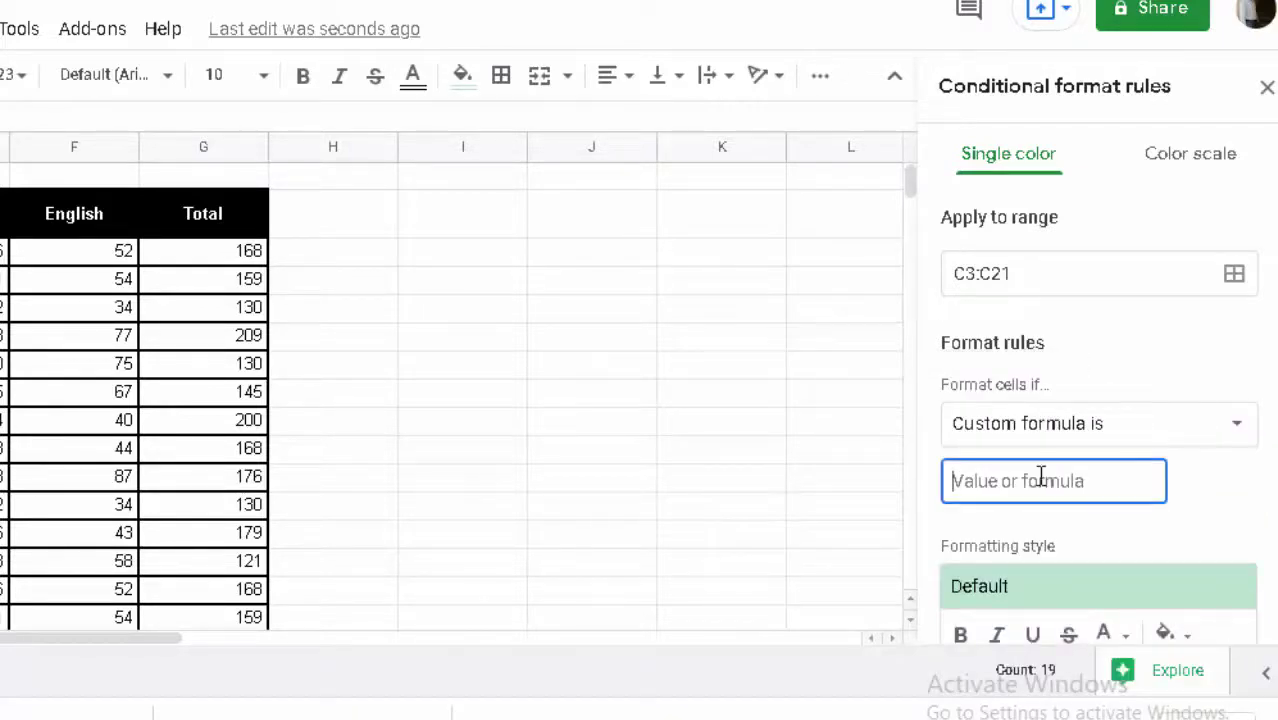
text(=c)
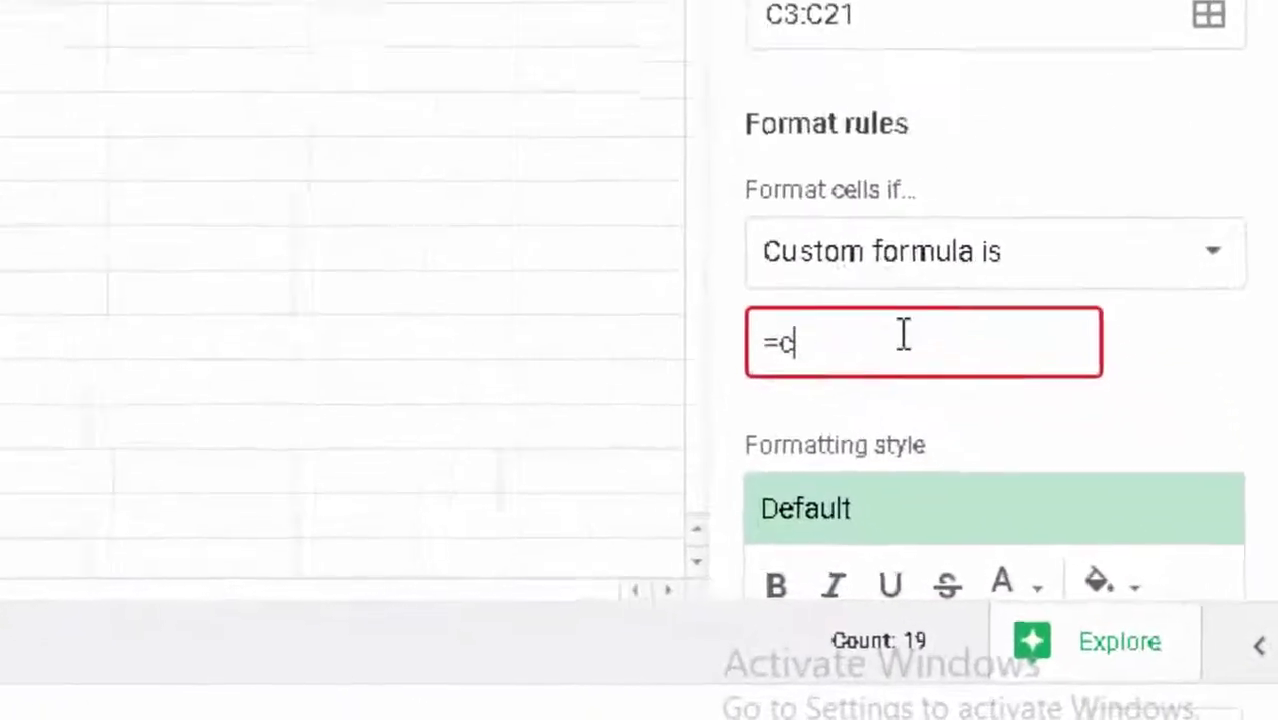
text(ount)
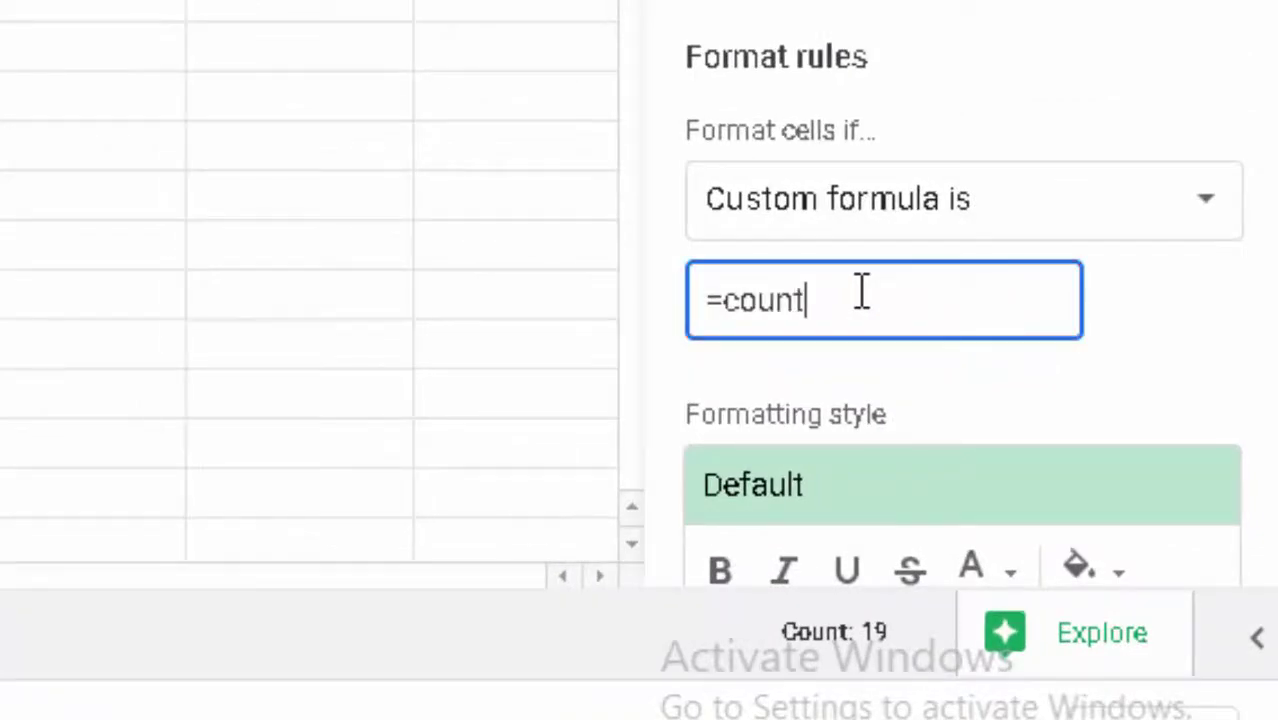
text(if)
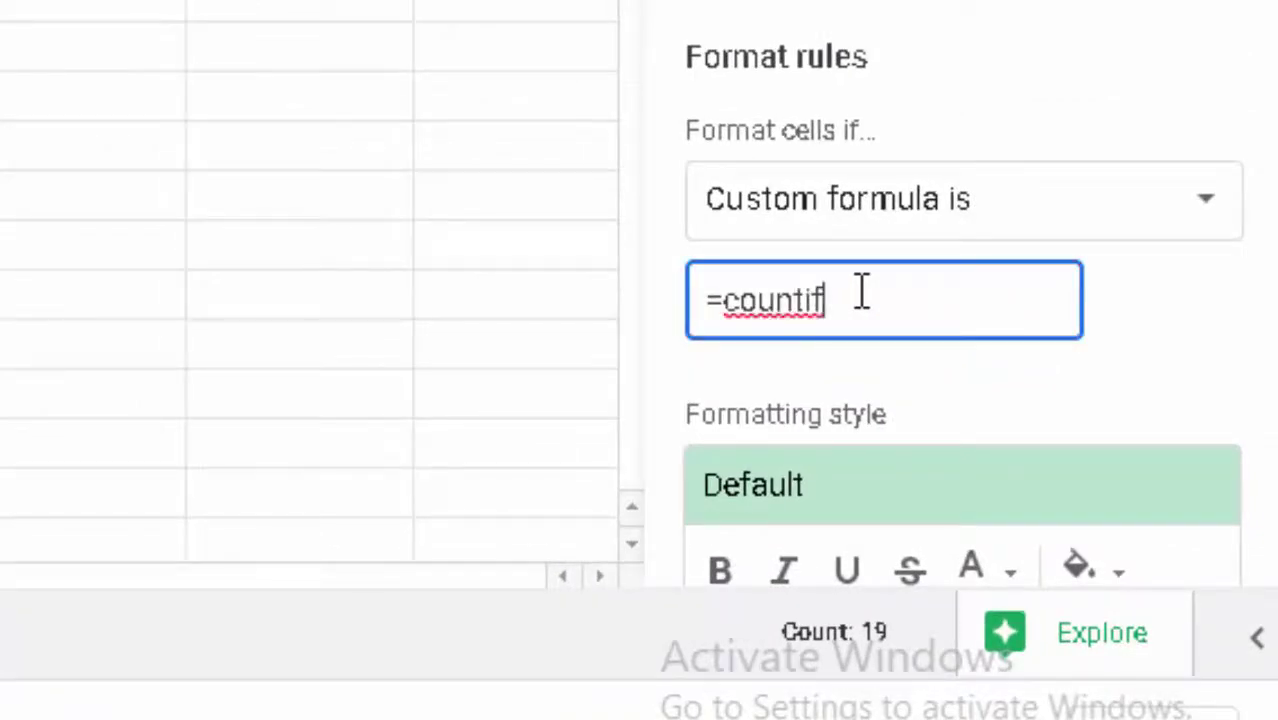
text(()
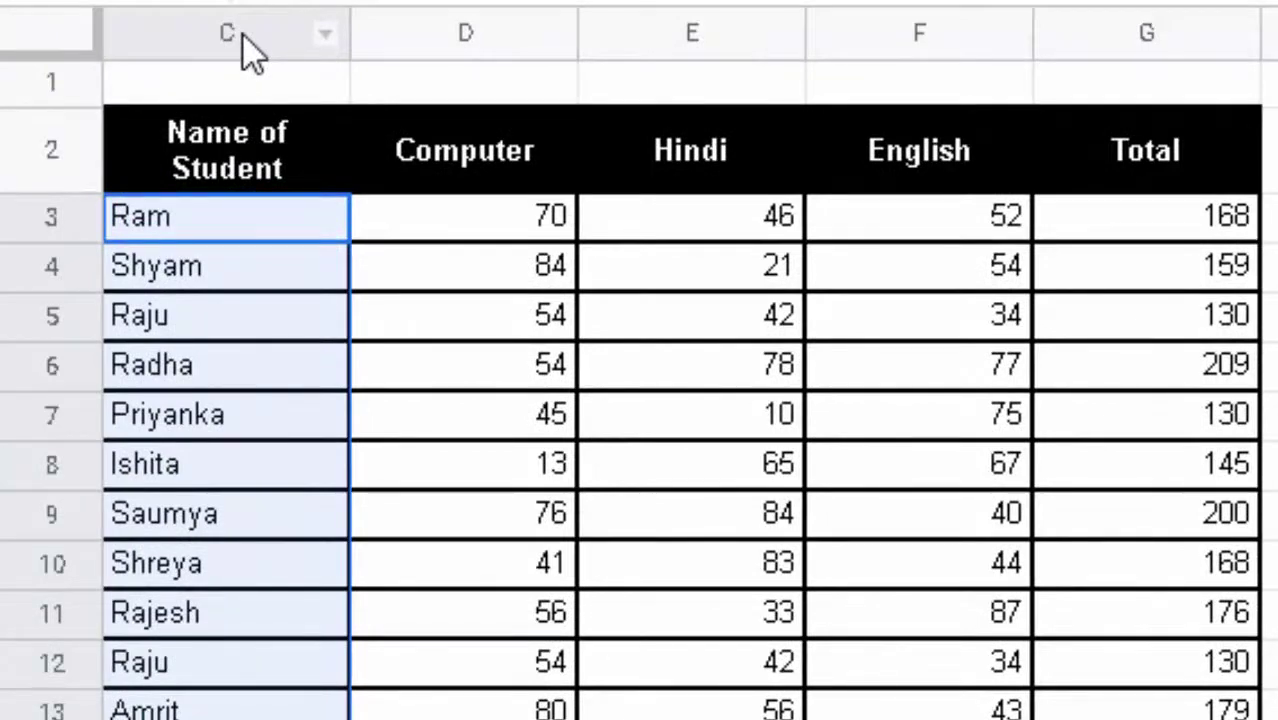
text(c:c,)
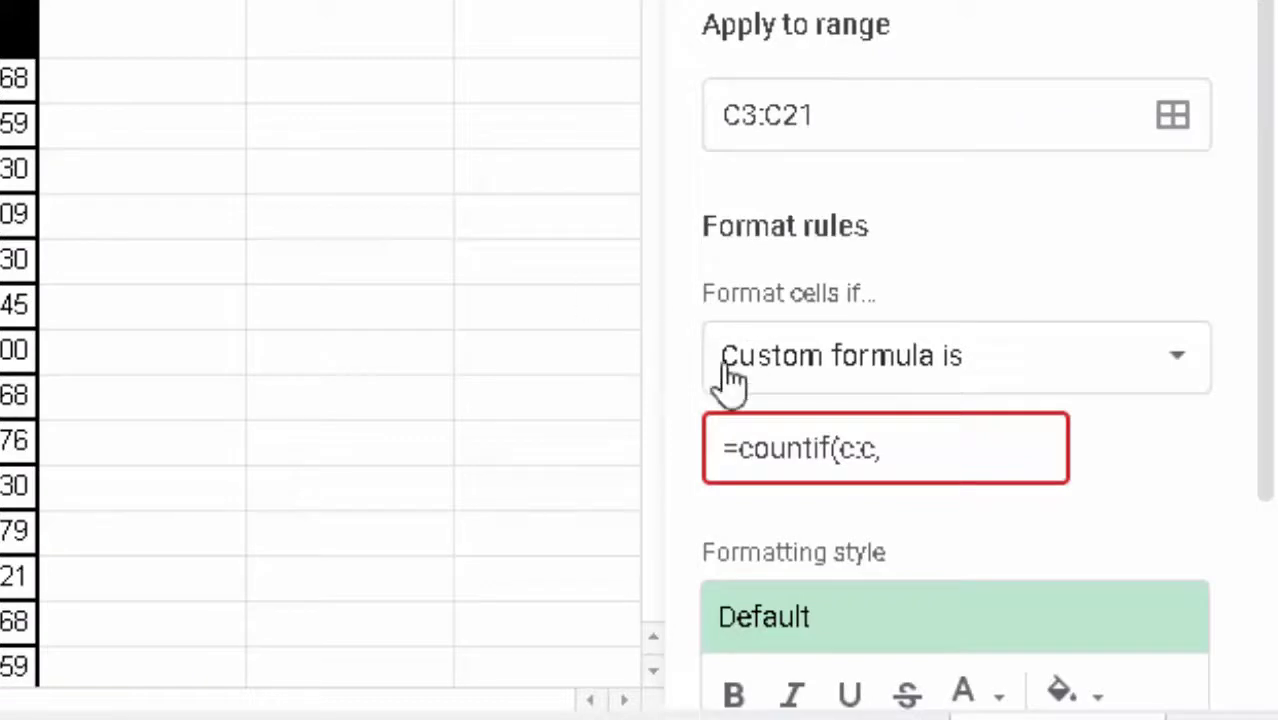
click(968, 448)
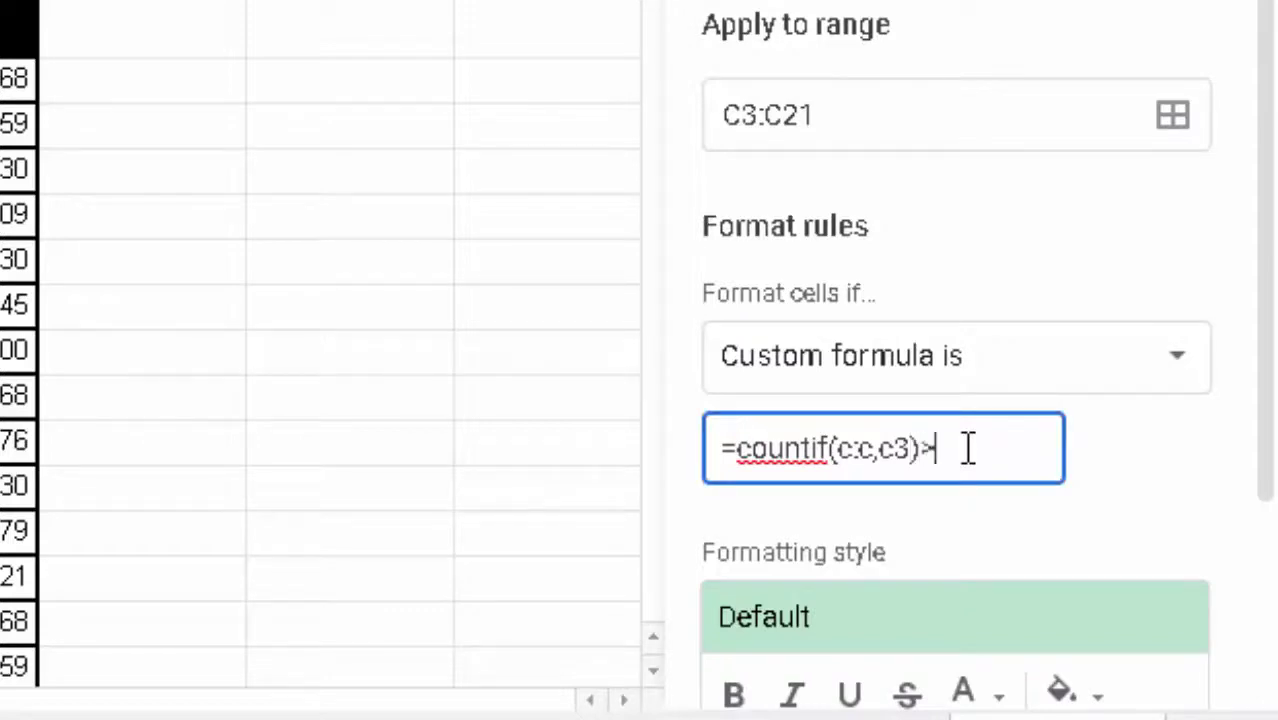
text(1)
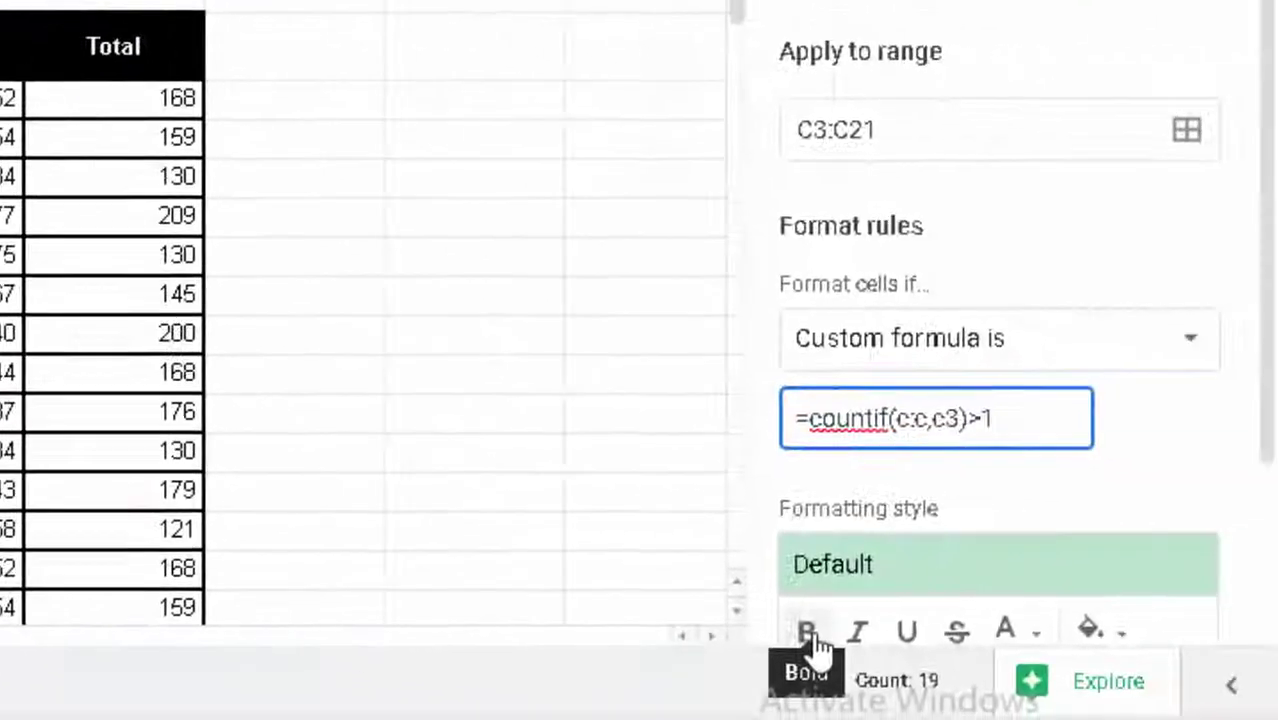
Give the duplicate-name rule dark blue text colour
scroll(818, 648, down, 1)
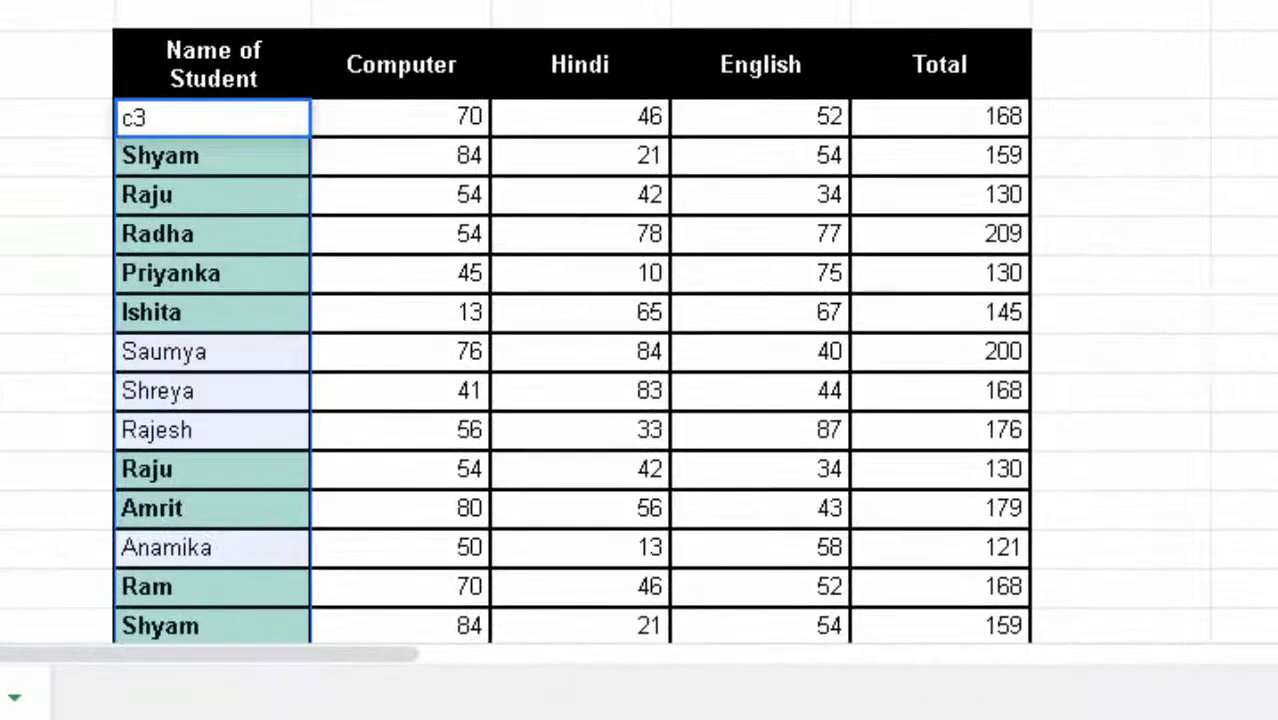
scroll(1226, 461, down, 2)
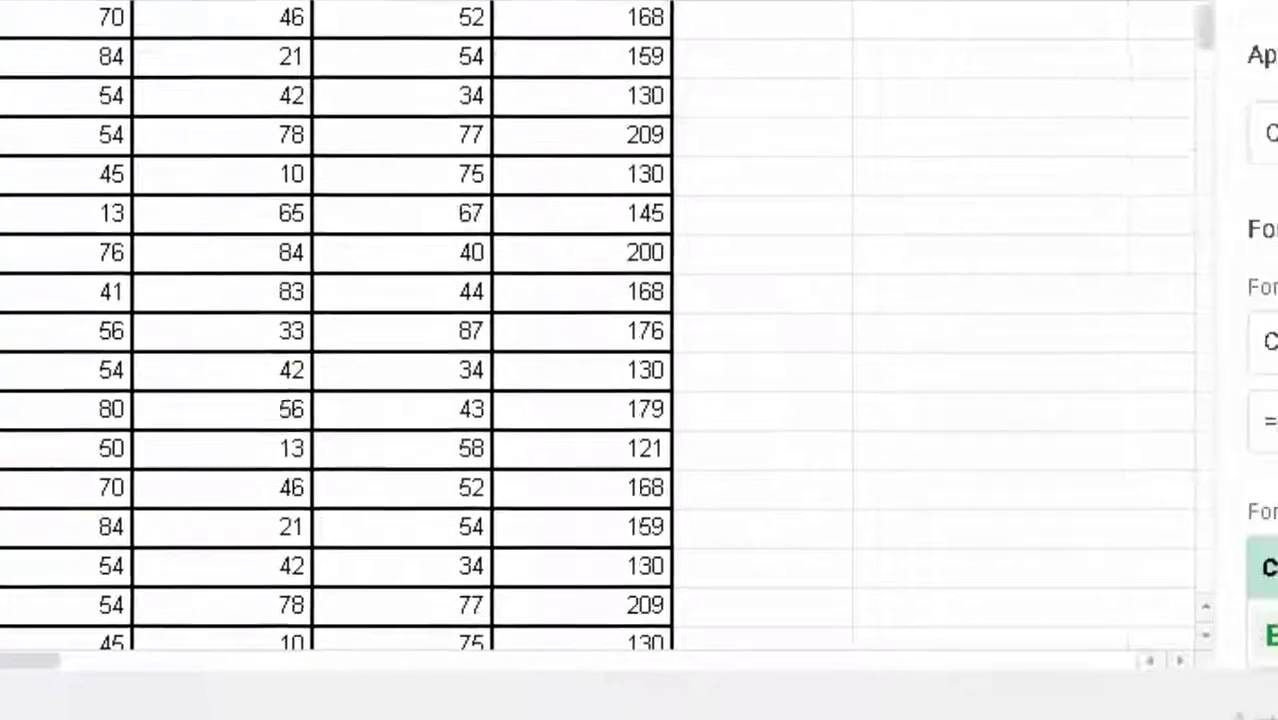
click(1010, 580)
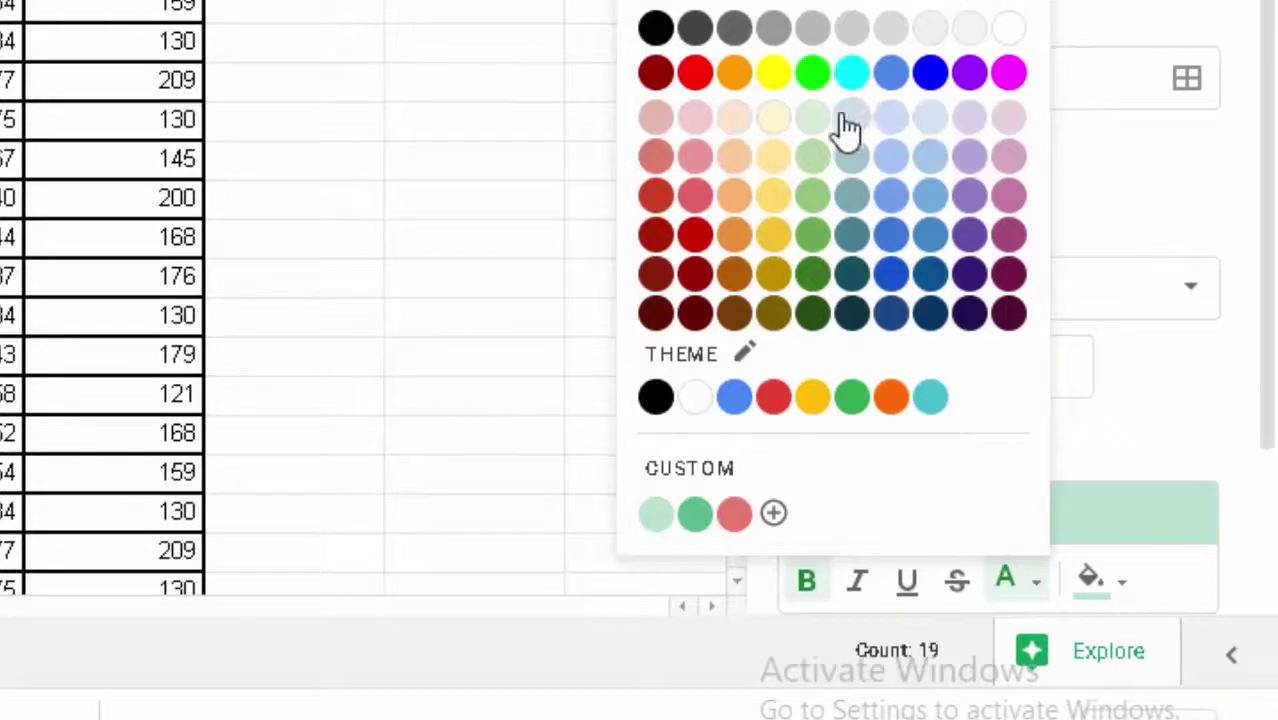
click(972, 278)
Undo the accidental 'c3' entry so cell C3 reads Ram again
text(c3)
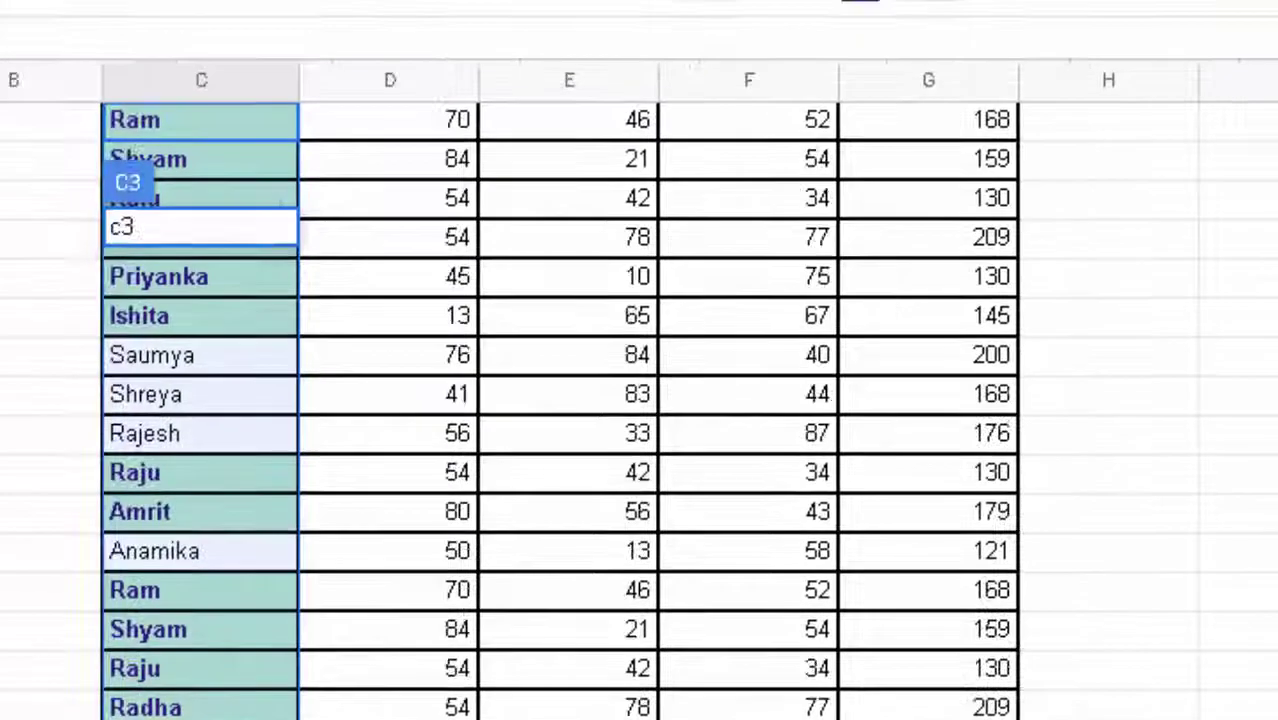
key(Return)
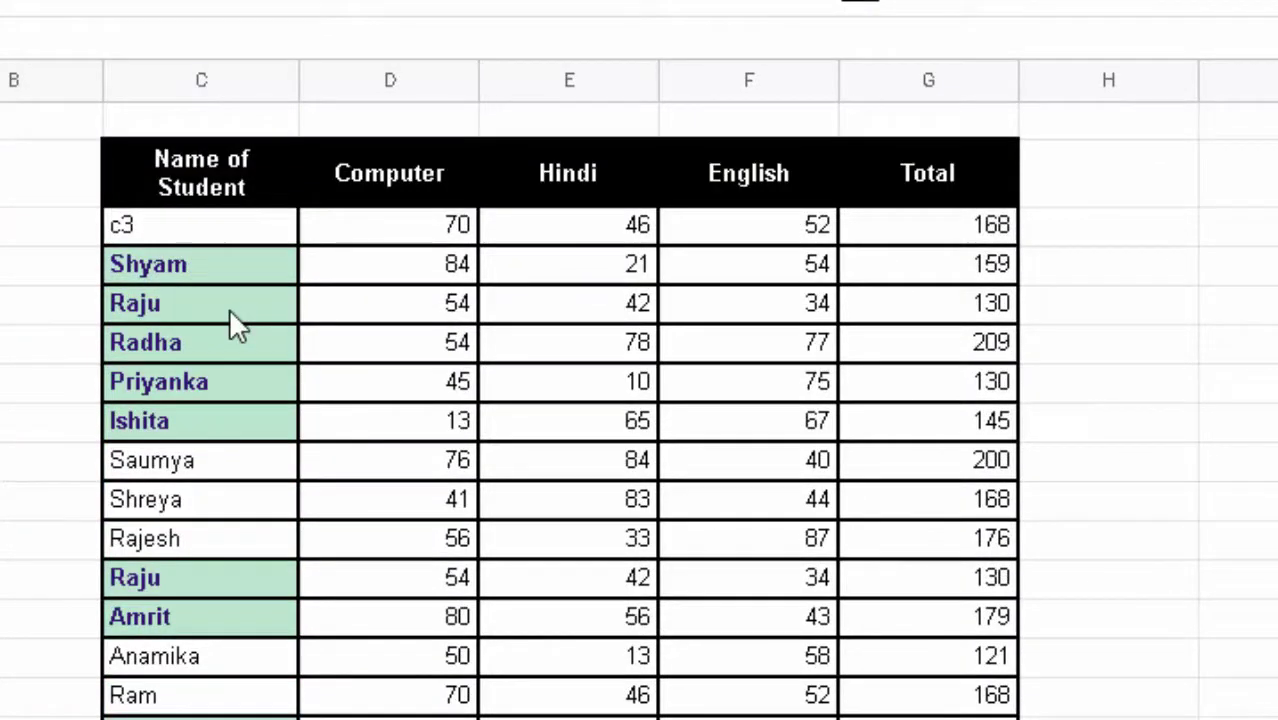
key(ctrl+z)
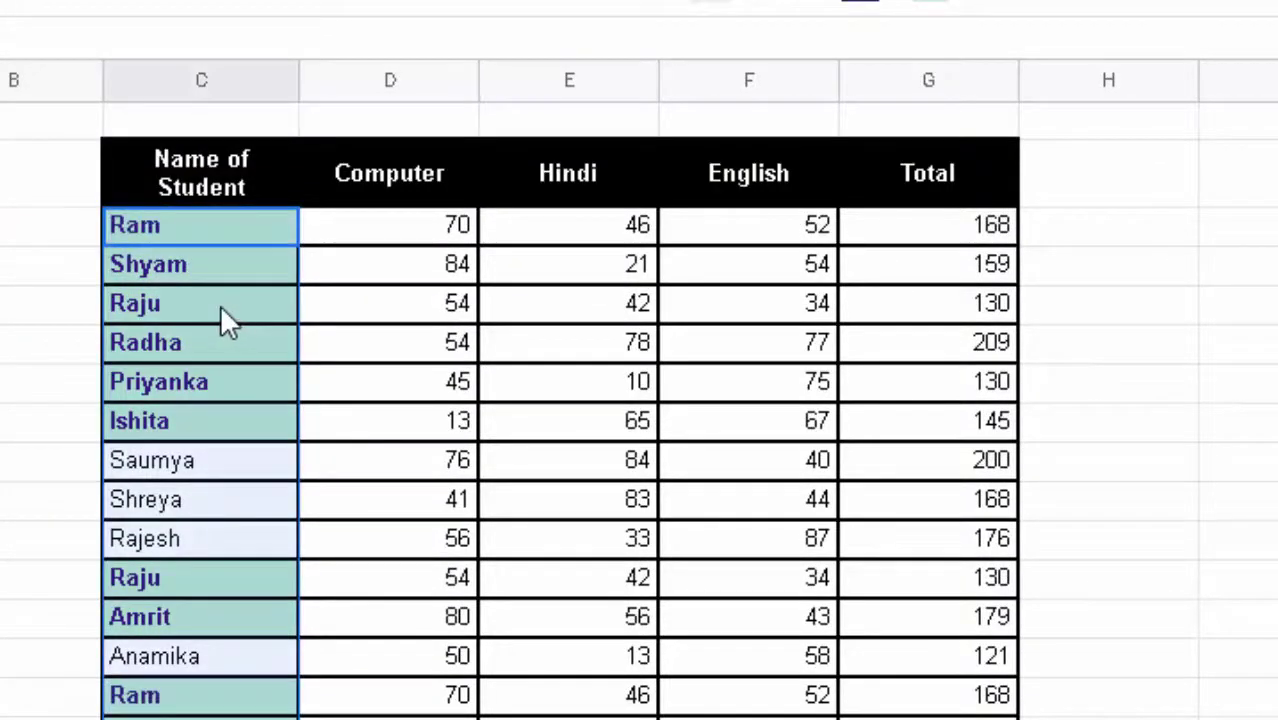
scroll(291, 508, down, 2)
scroll(297, 529, down, 2)
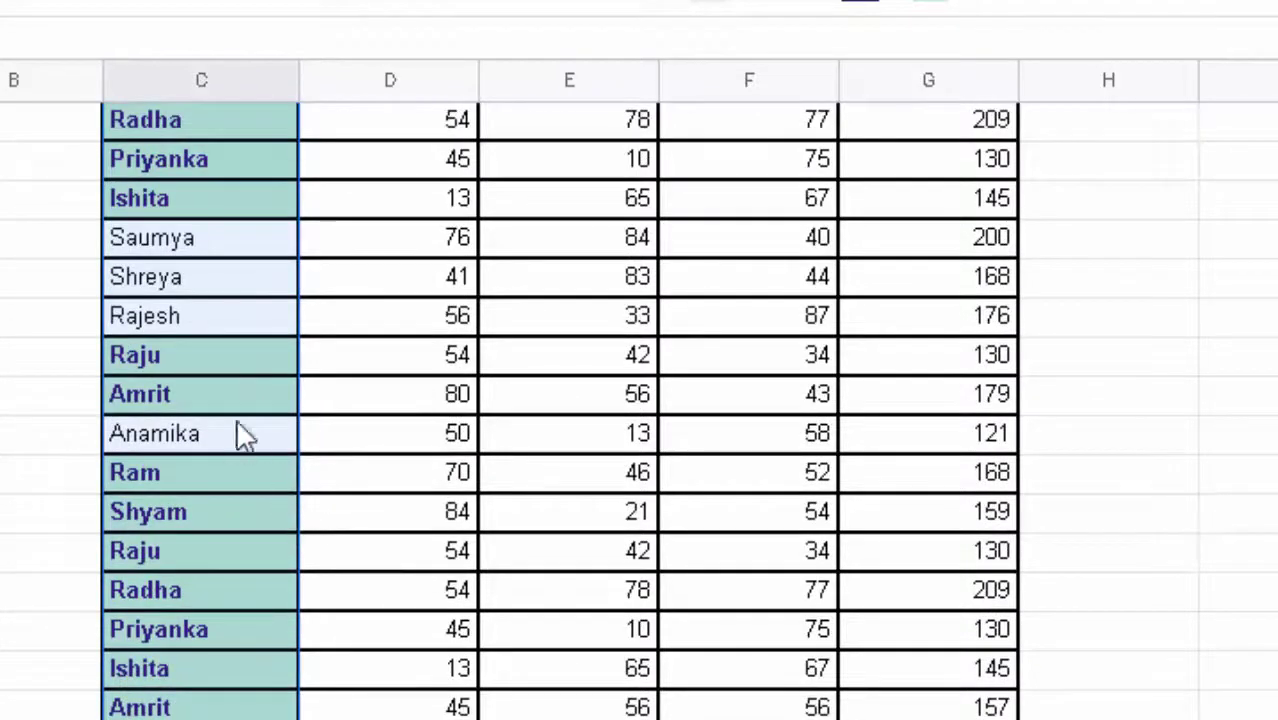
scroll(243, 437, up, 4)
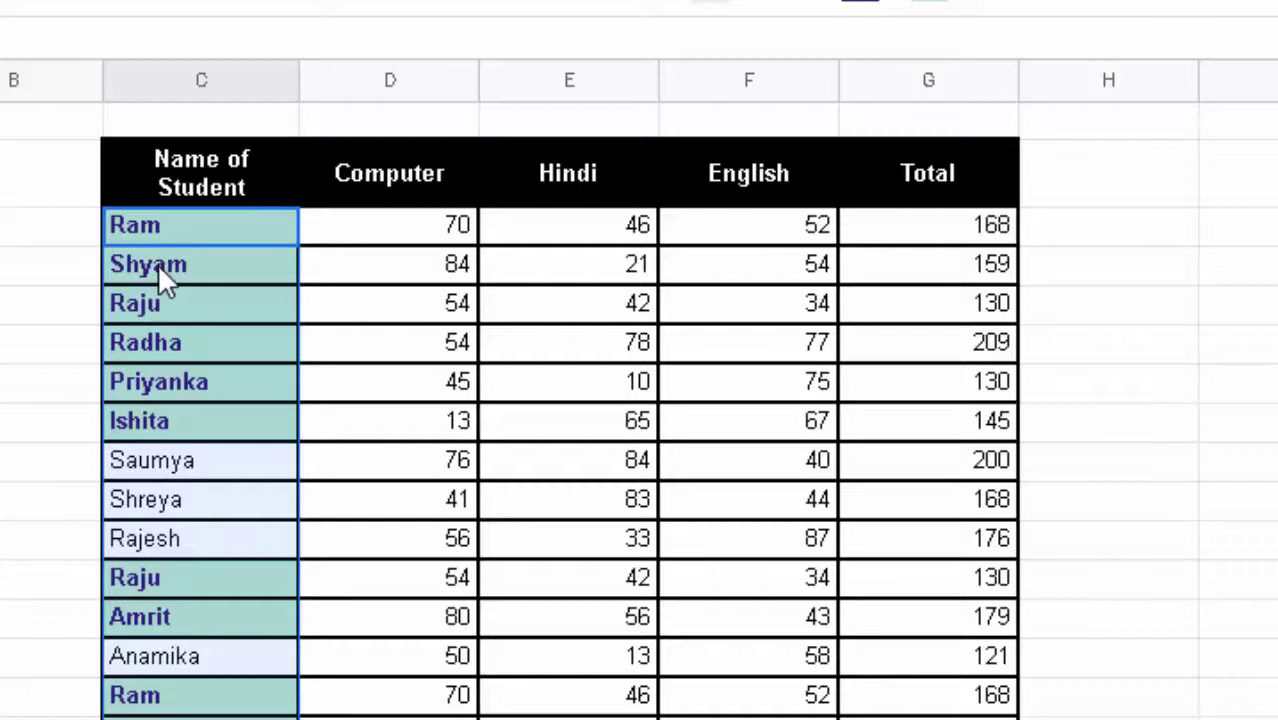
drag(1108, 225, 1108, 715)
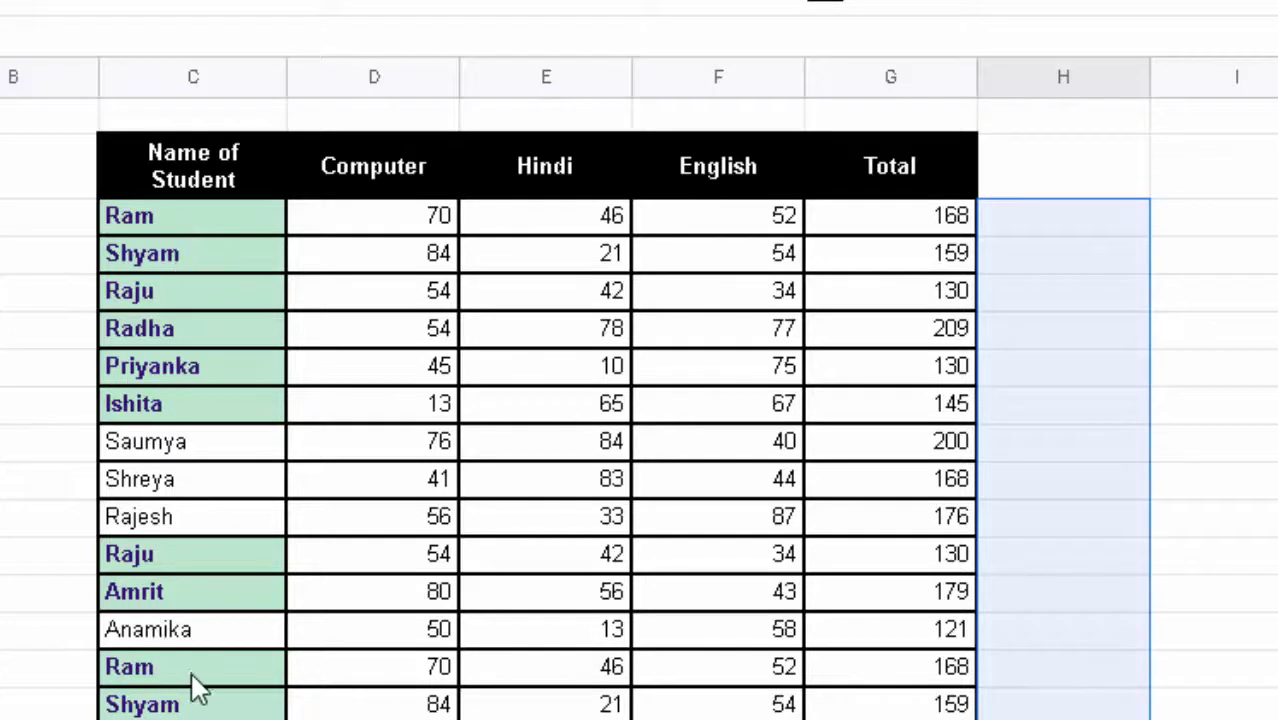
scroll(188, 680, down, 2)
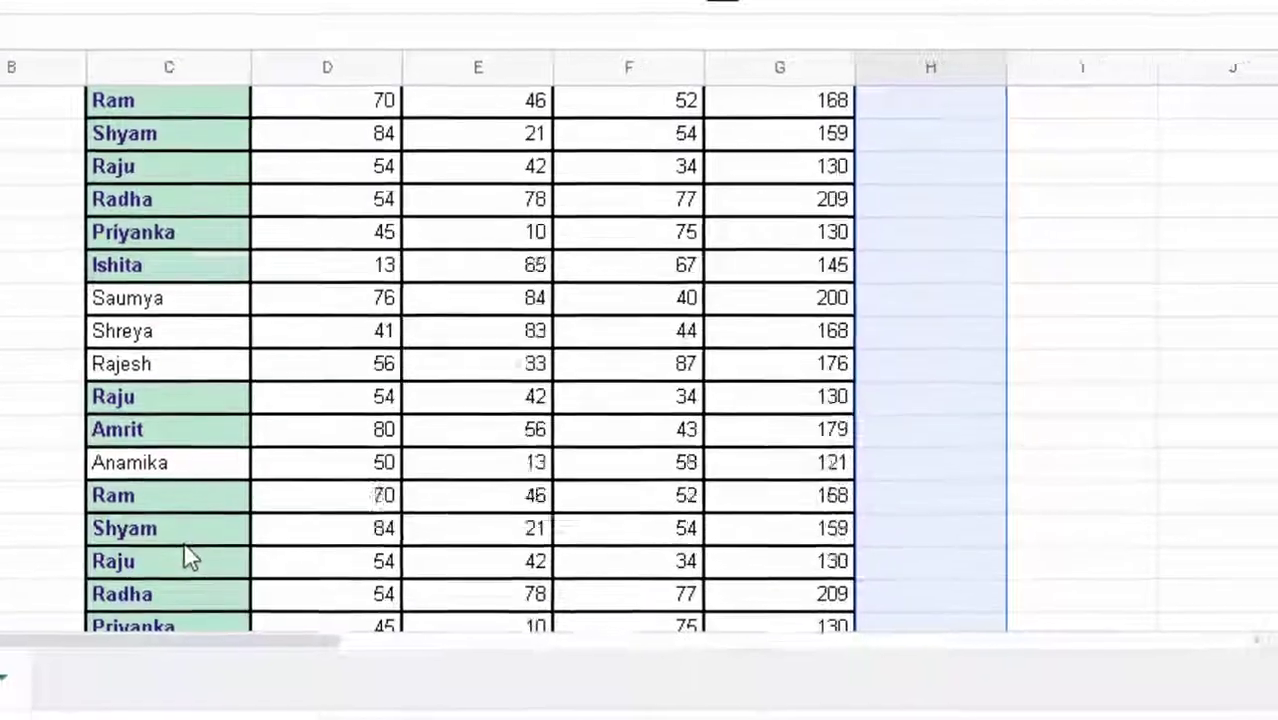
scroll(183, 556, down, 1)
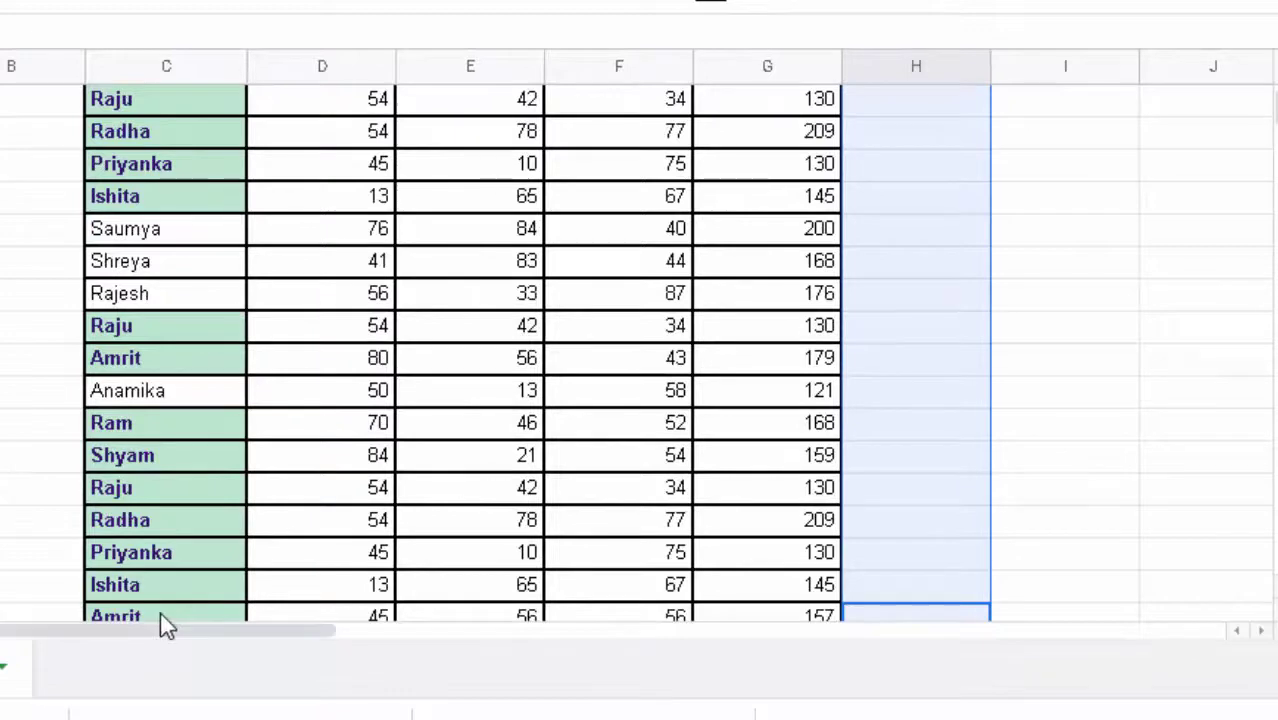
scroll(166, 622, down, 2)
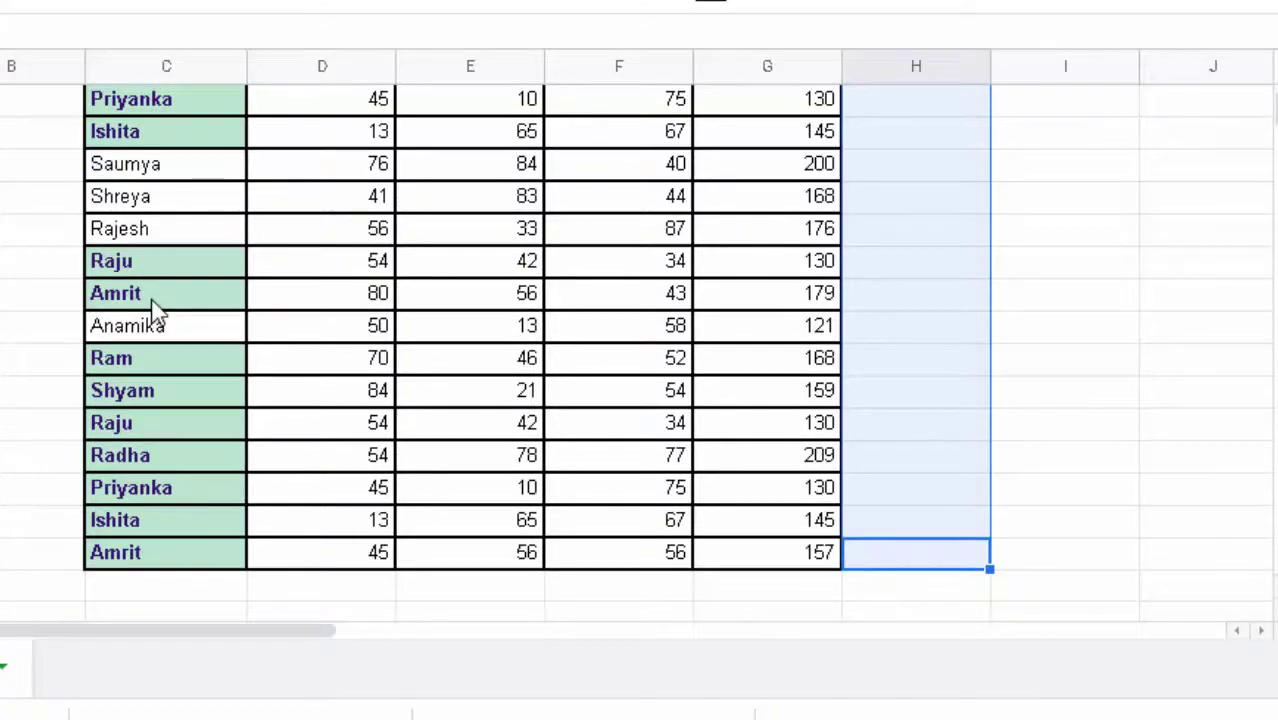
scroll(155, 305, up, 3)
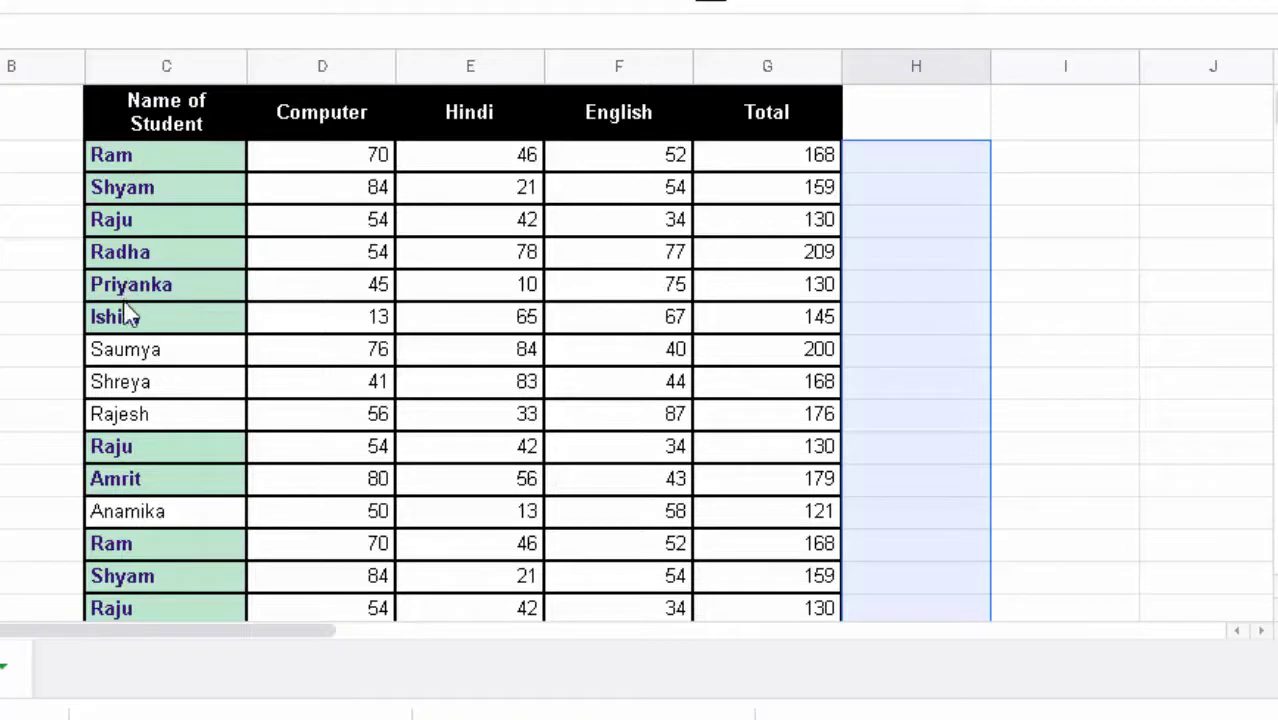
scroll(165, 490, down, 2)
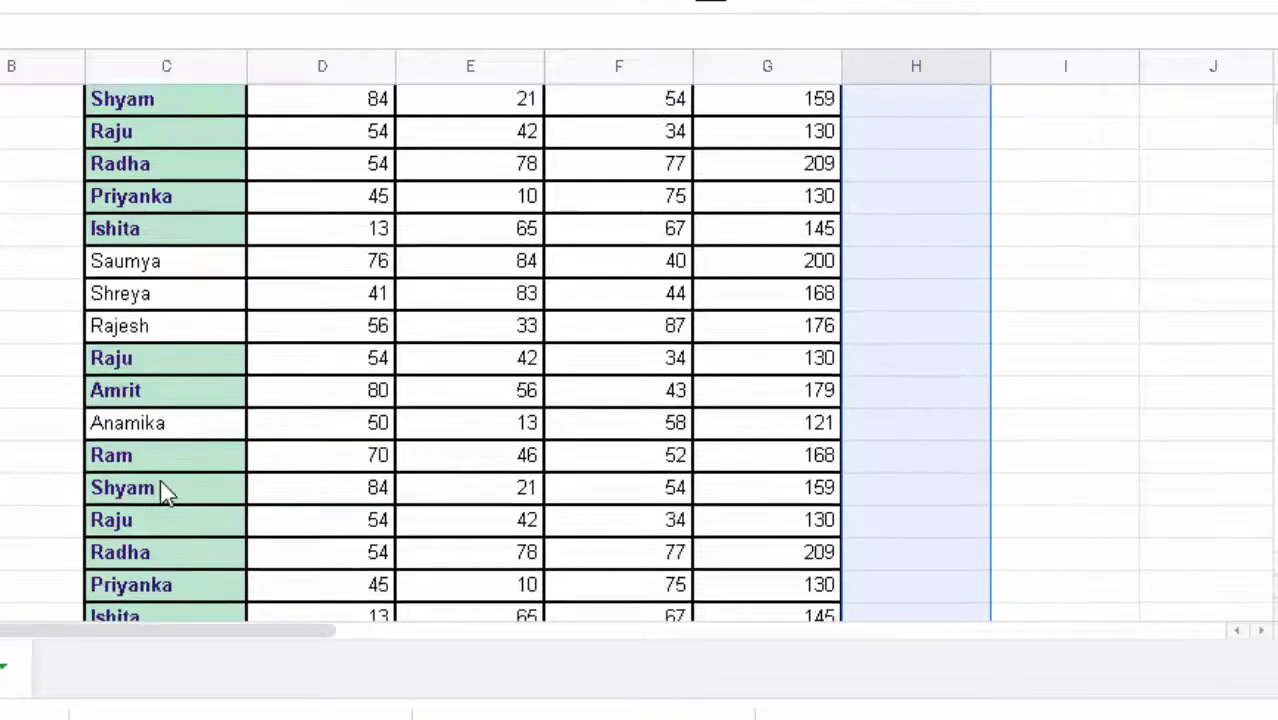
scroll(168, 540, down, 2)
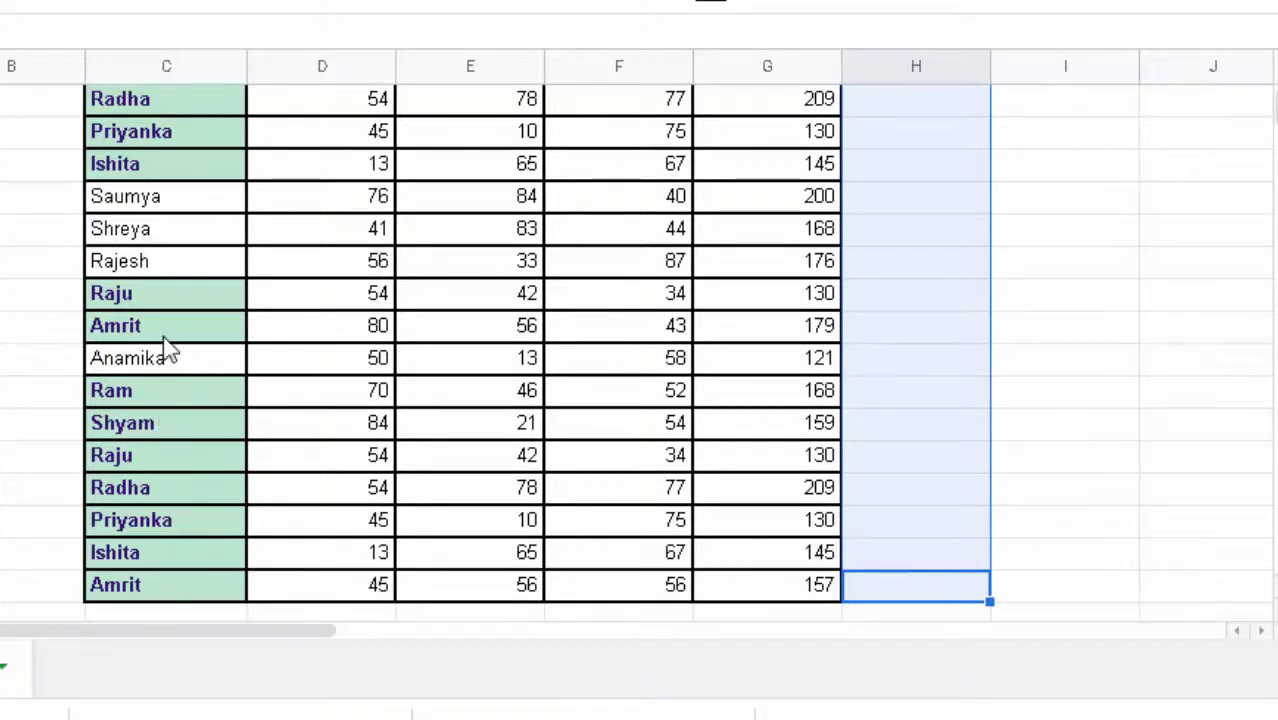
scroll(170, 350, up, 3)
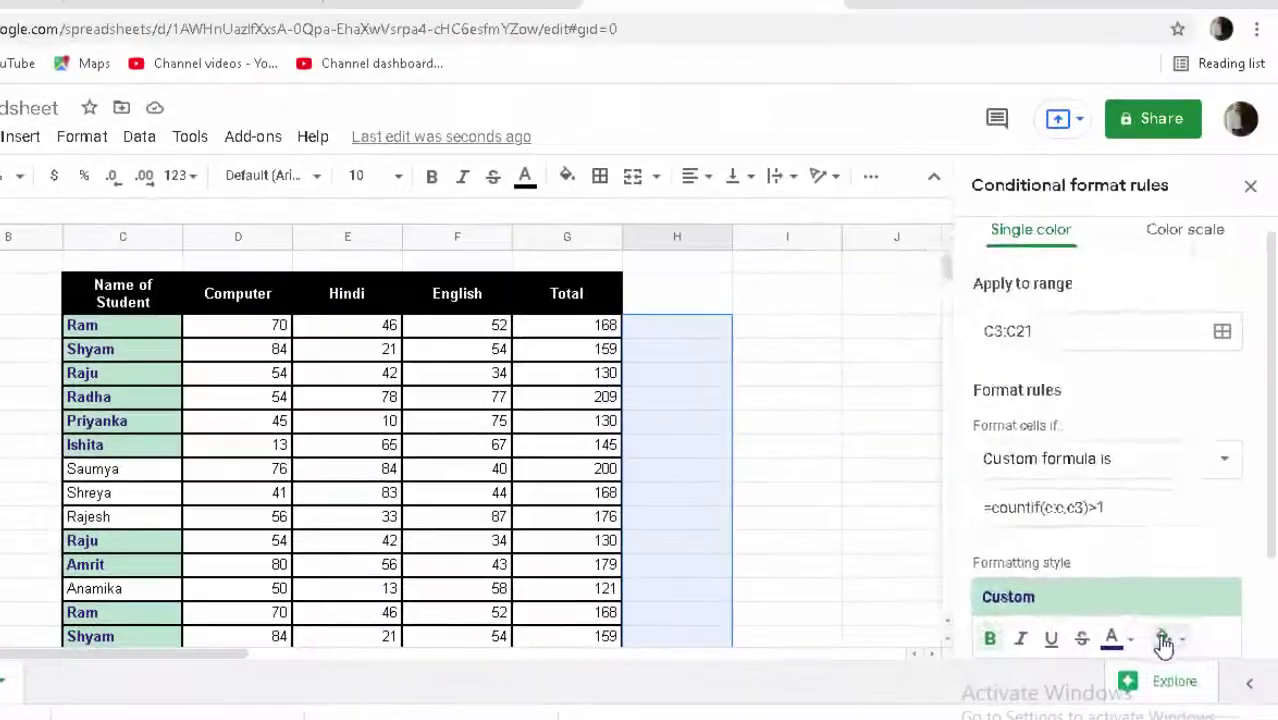
Change the duplicate highlight fill colour to pink
click(1162, 640)
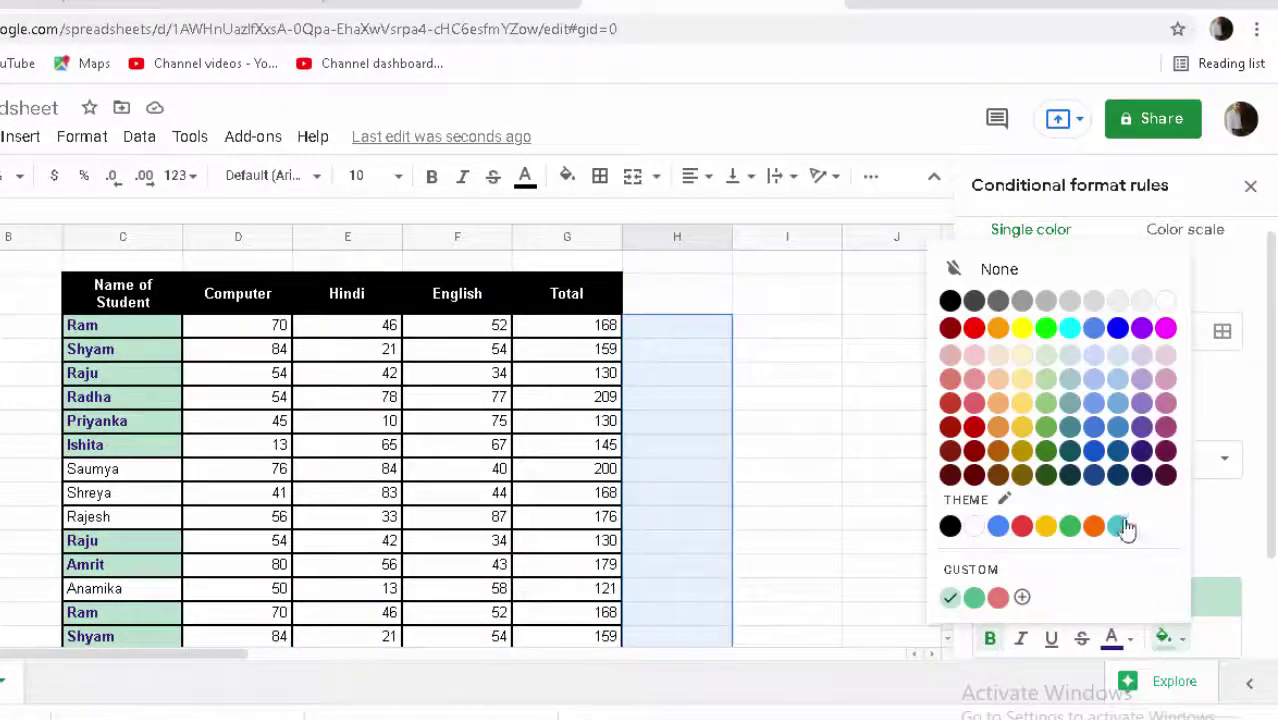
click(1166, 380)
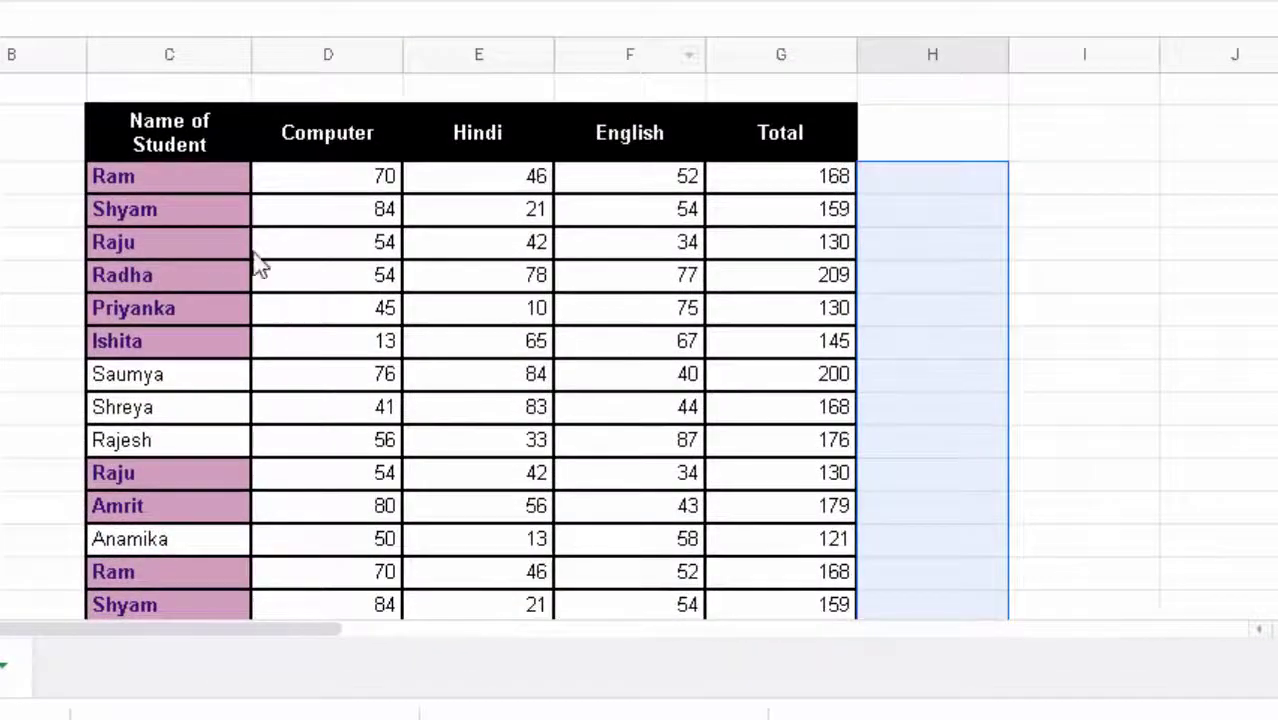
scroll(262, 278, down, 2)
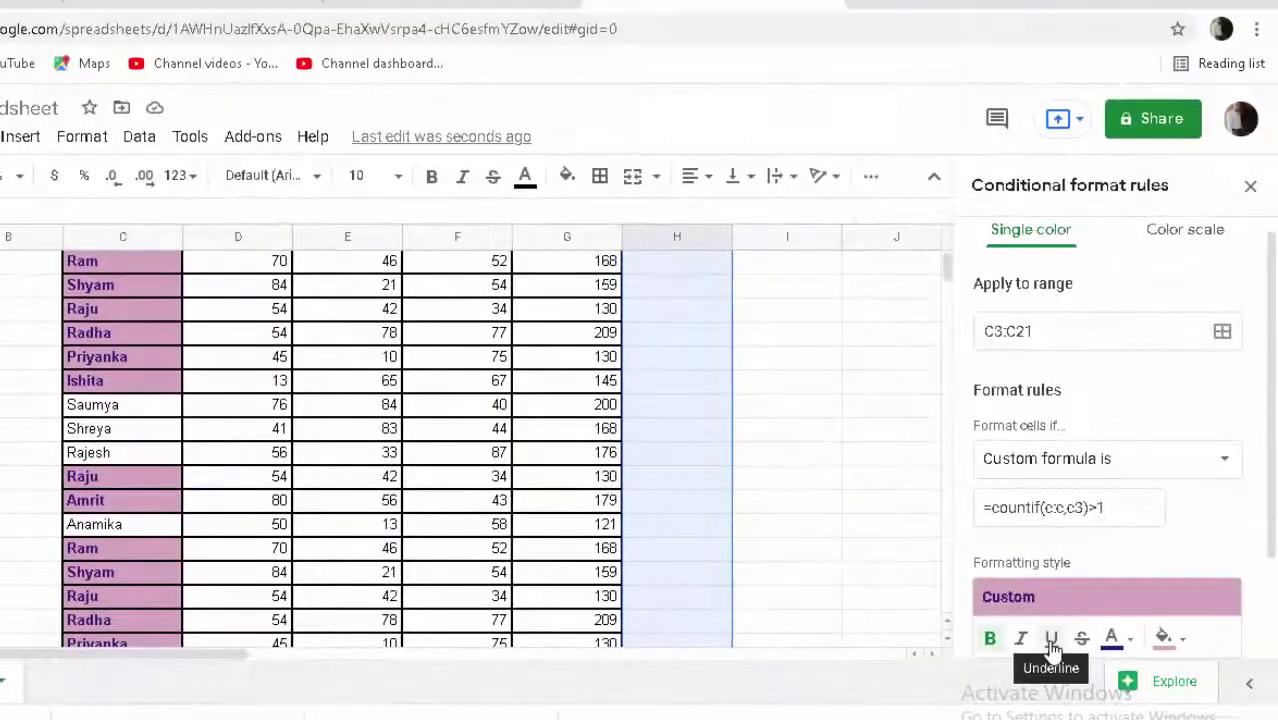
Add underline and strikethrough to the highlighted duplicate names
click(1052, 640)
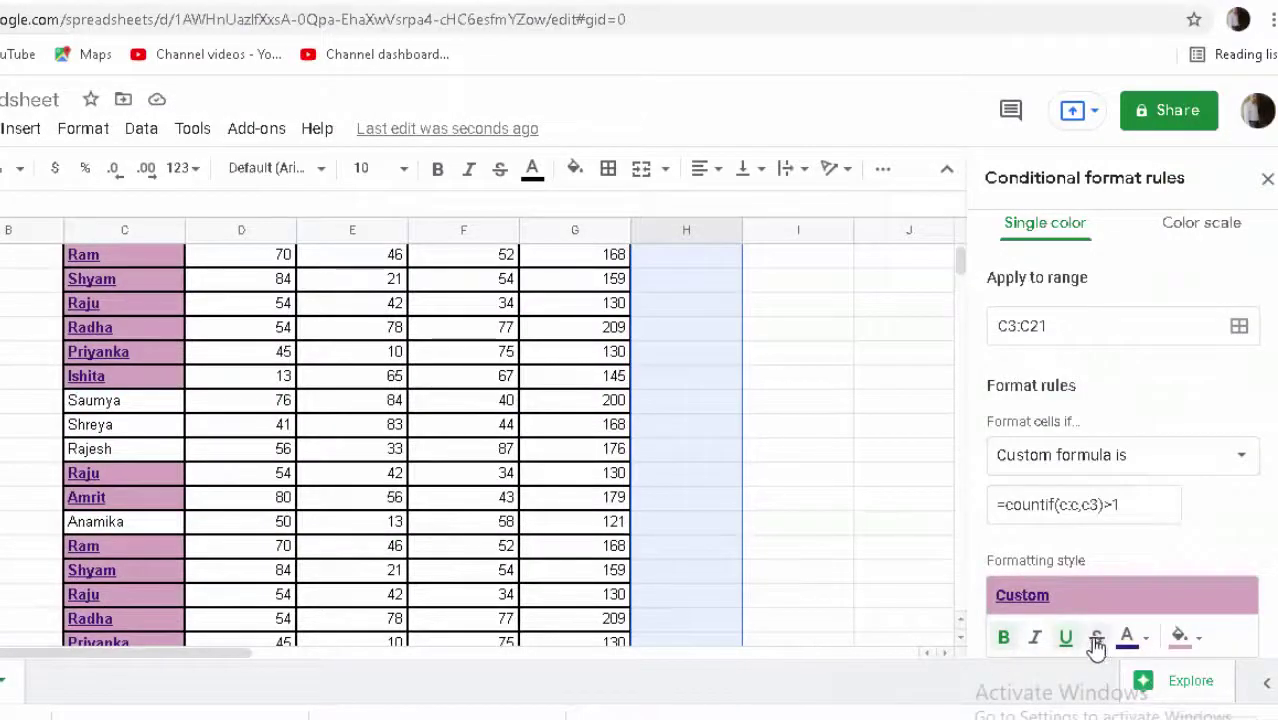
click(1096, 640)
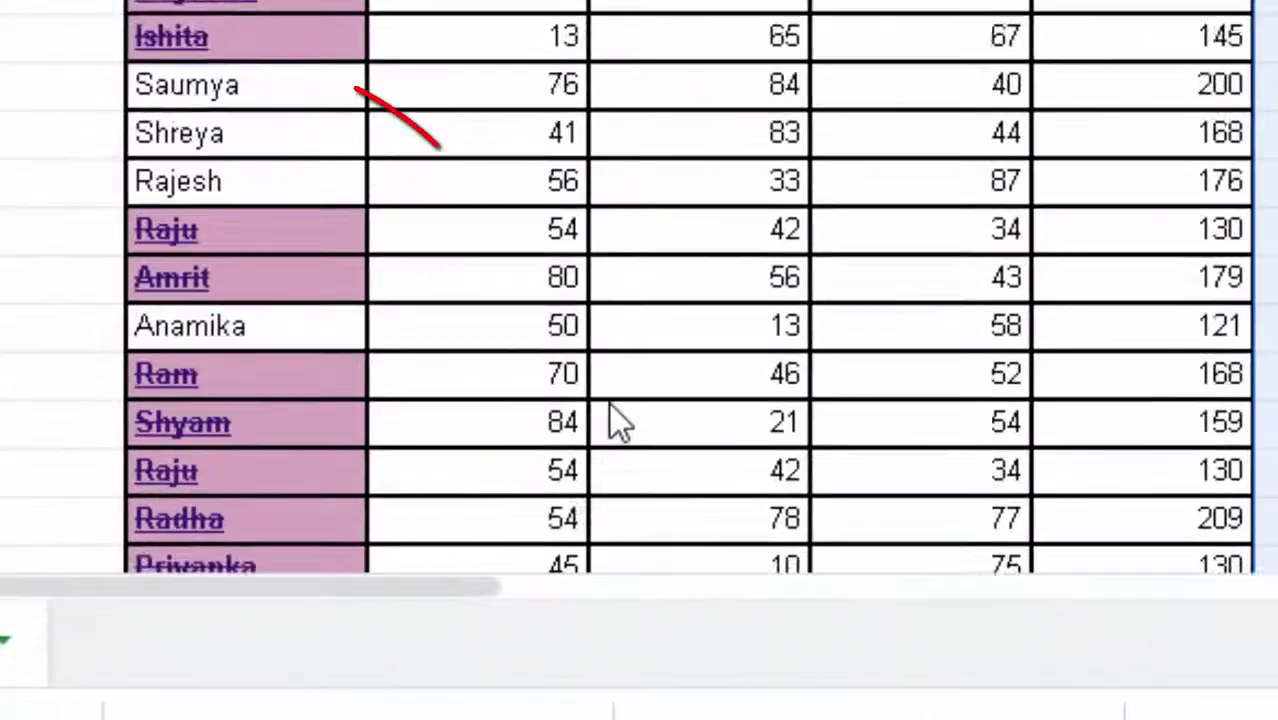
scroll(610, 404, down, 3)
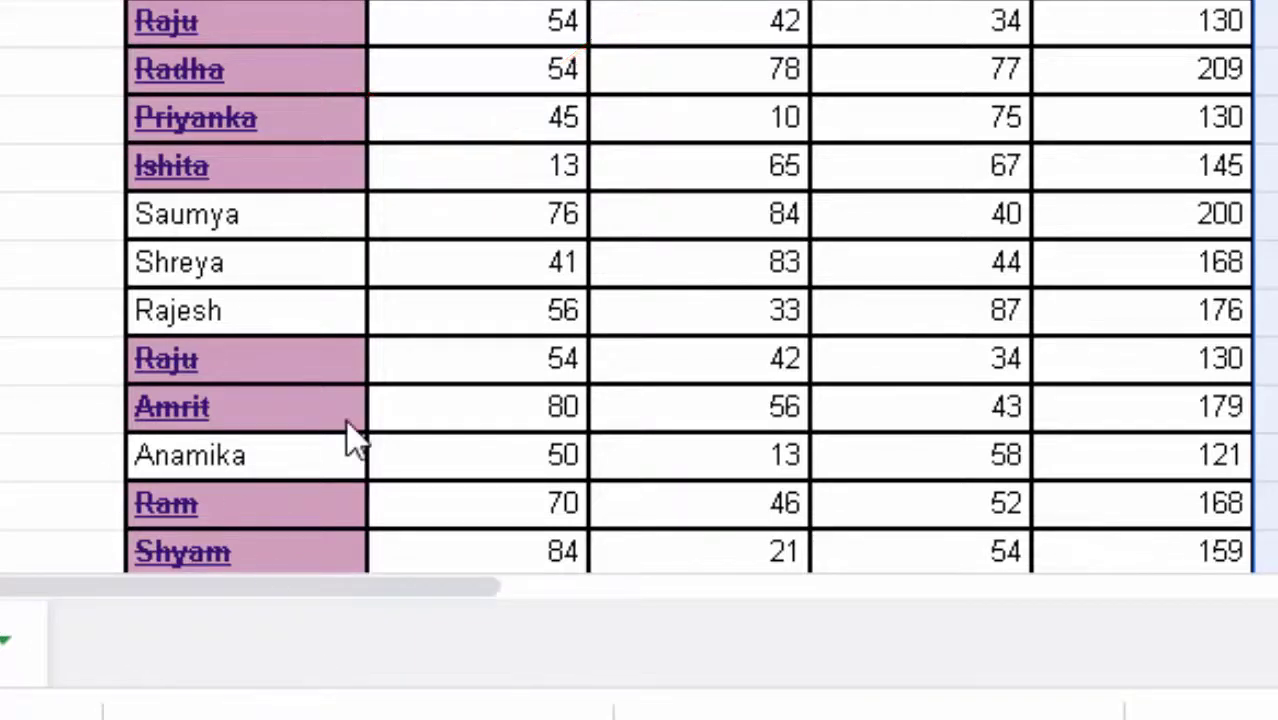
scroll(478, 418, down, 3)
scroll(510, 445, down, 1)
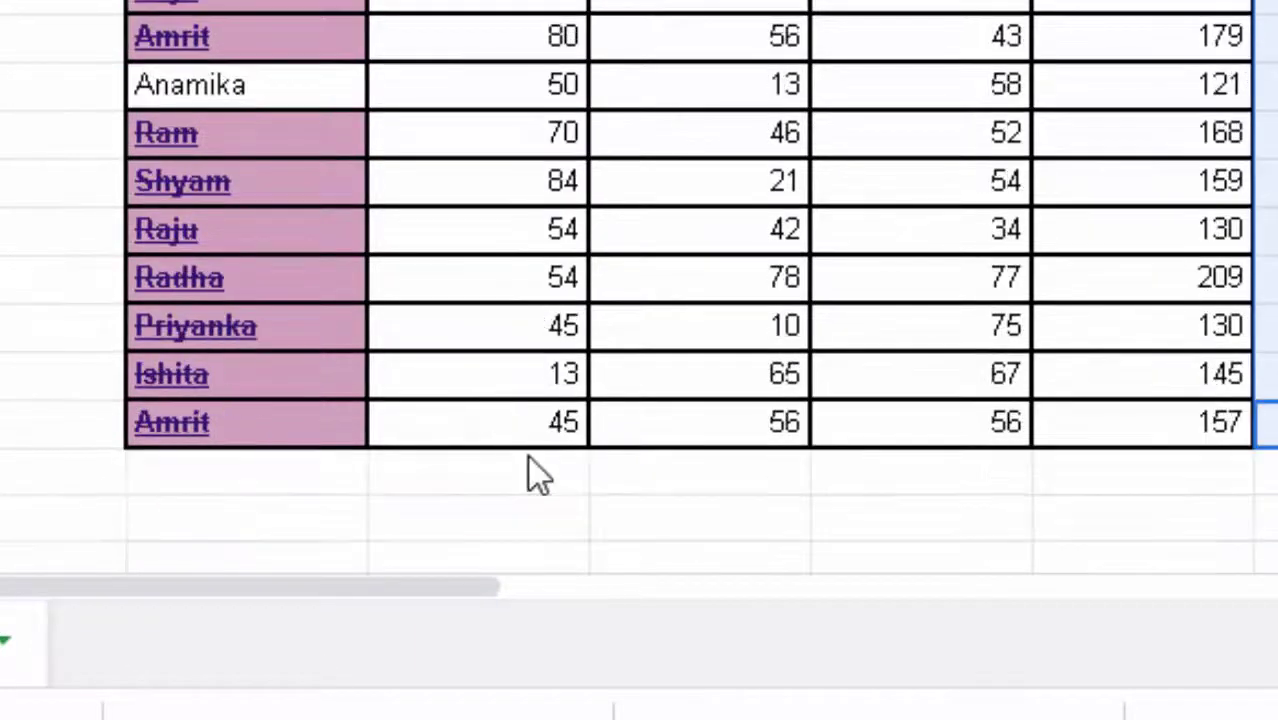
scroll(536, 474, down, 2)
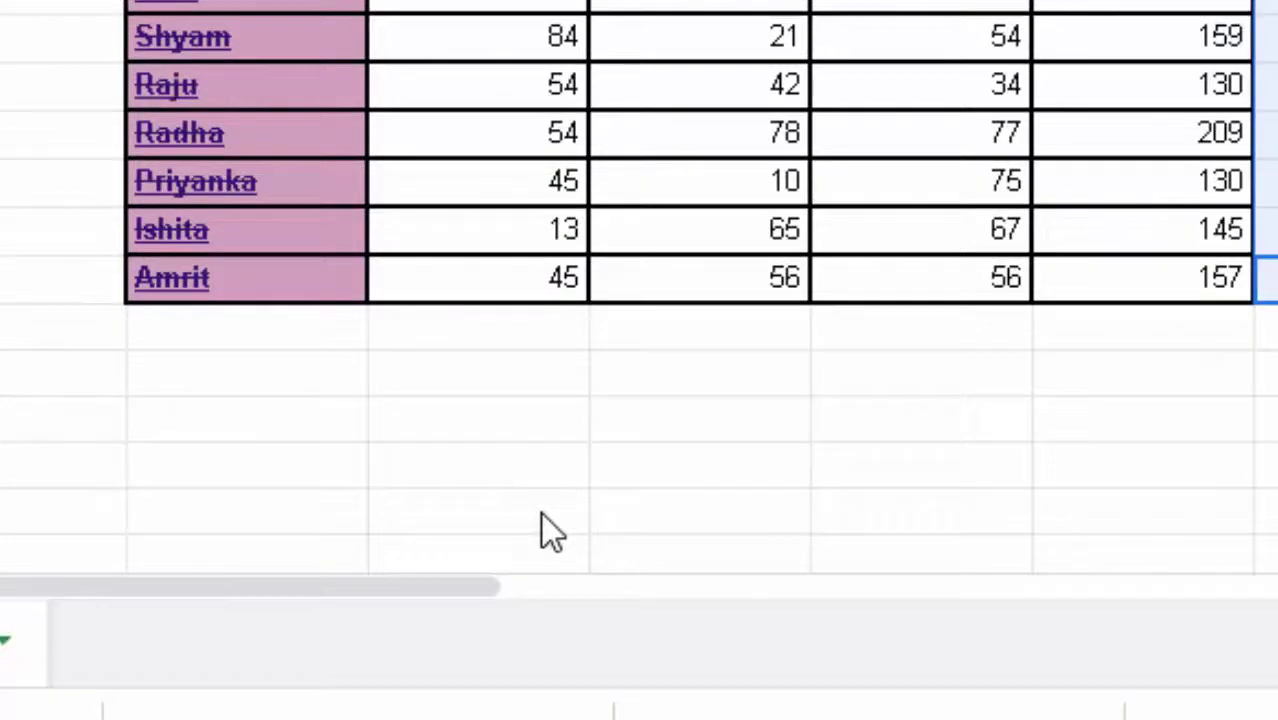